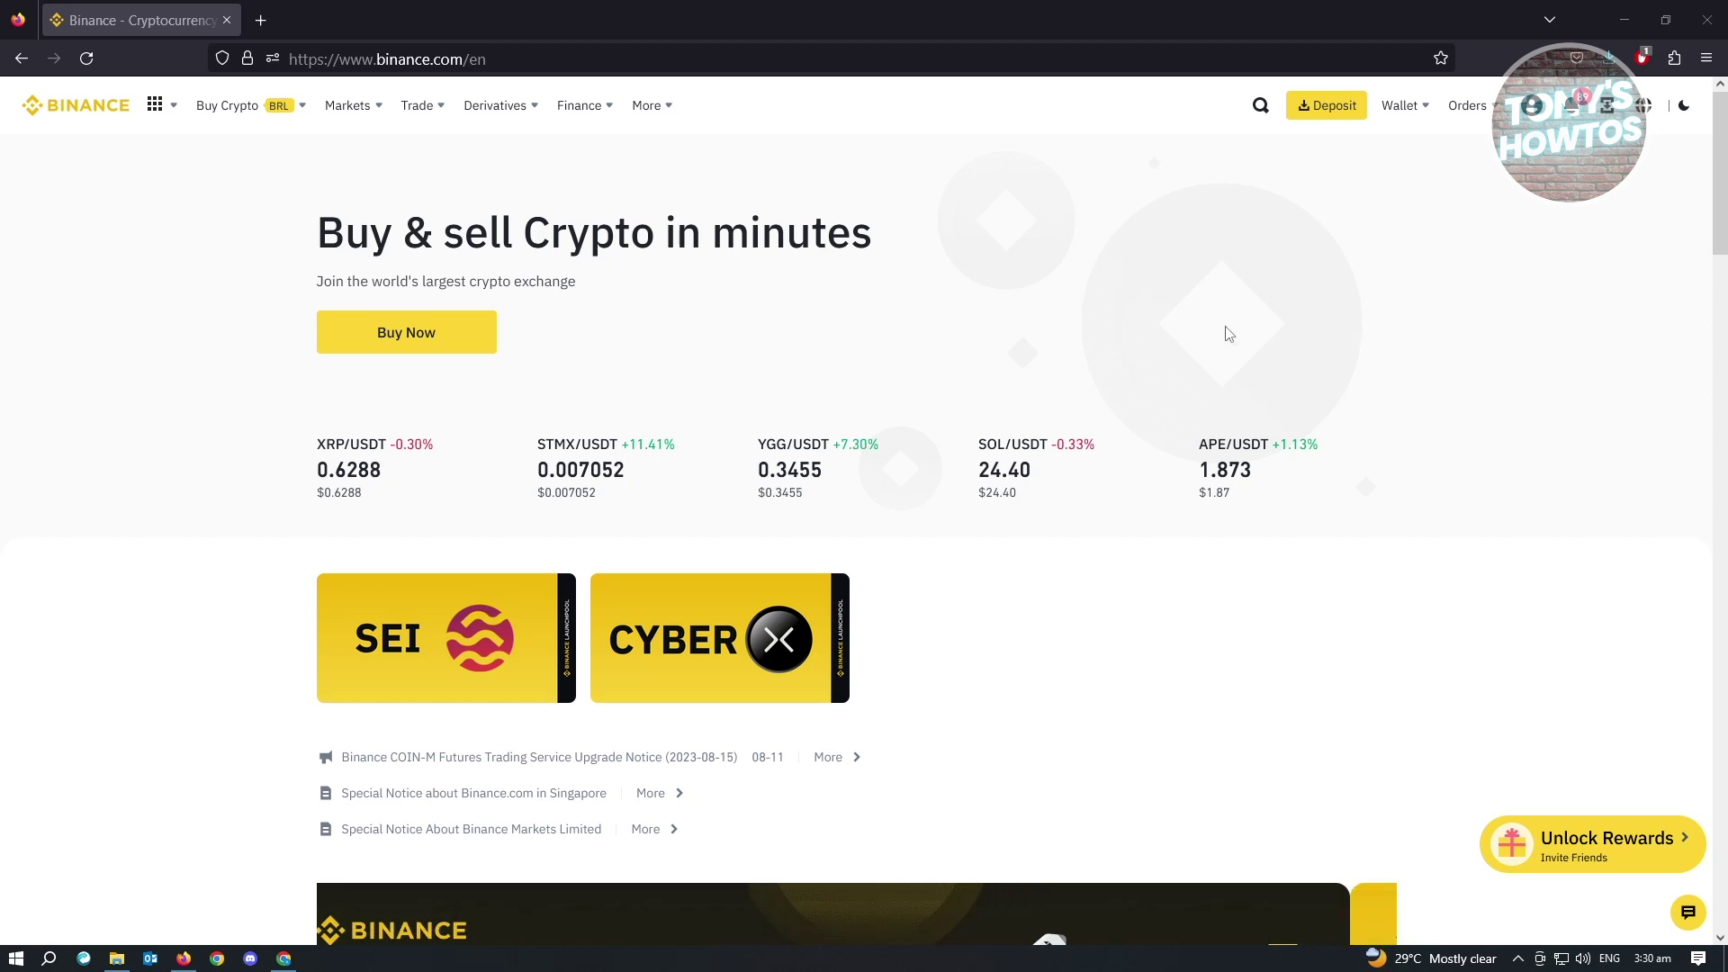
Show the Wallet dropdown listing Overview, Fiat and Spot, Margin and Futures.
mouse_move(1440, 112)
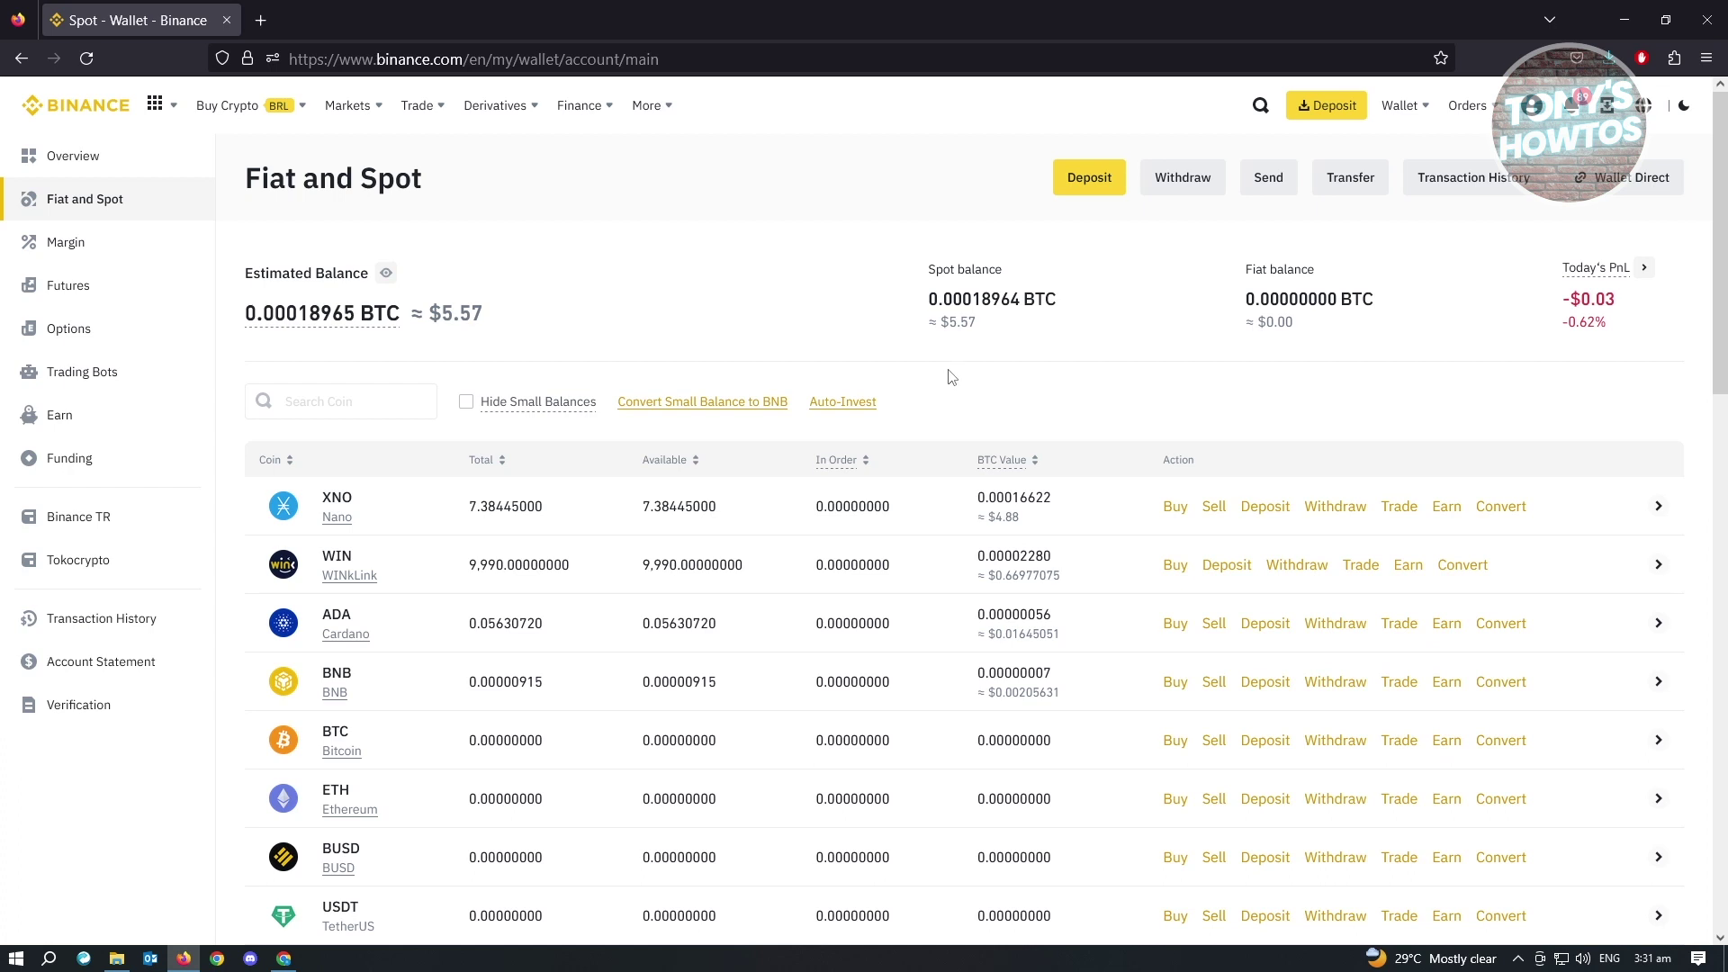
Go from the Fiat and Spot wallet balances to the BTC/BUSD spot trading page.
scroll(610, 452, "down", 3)
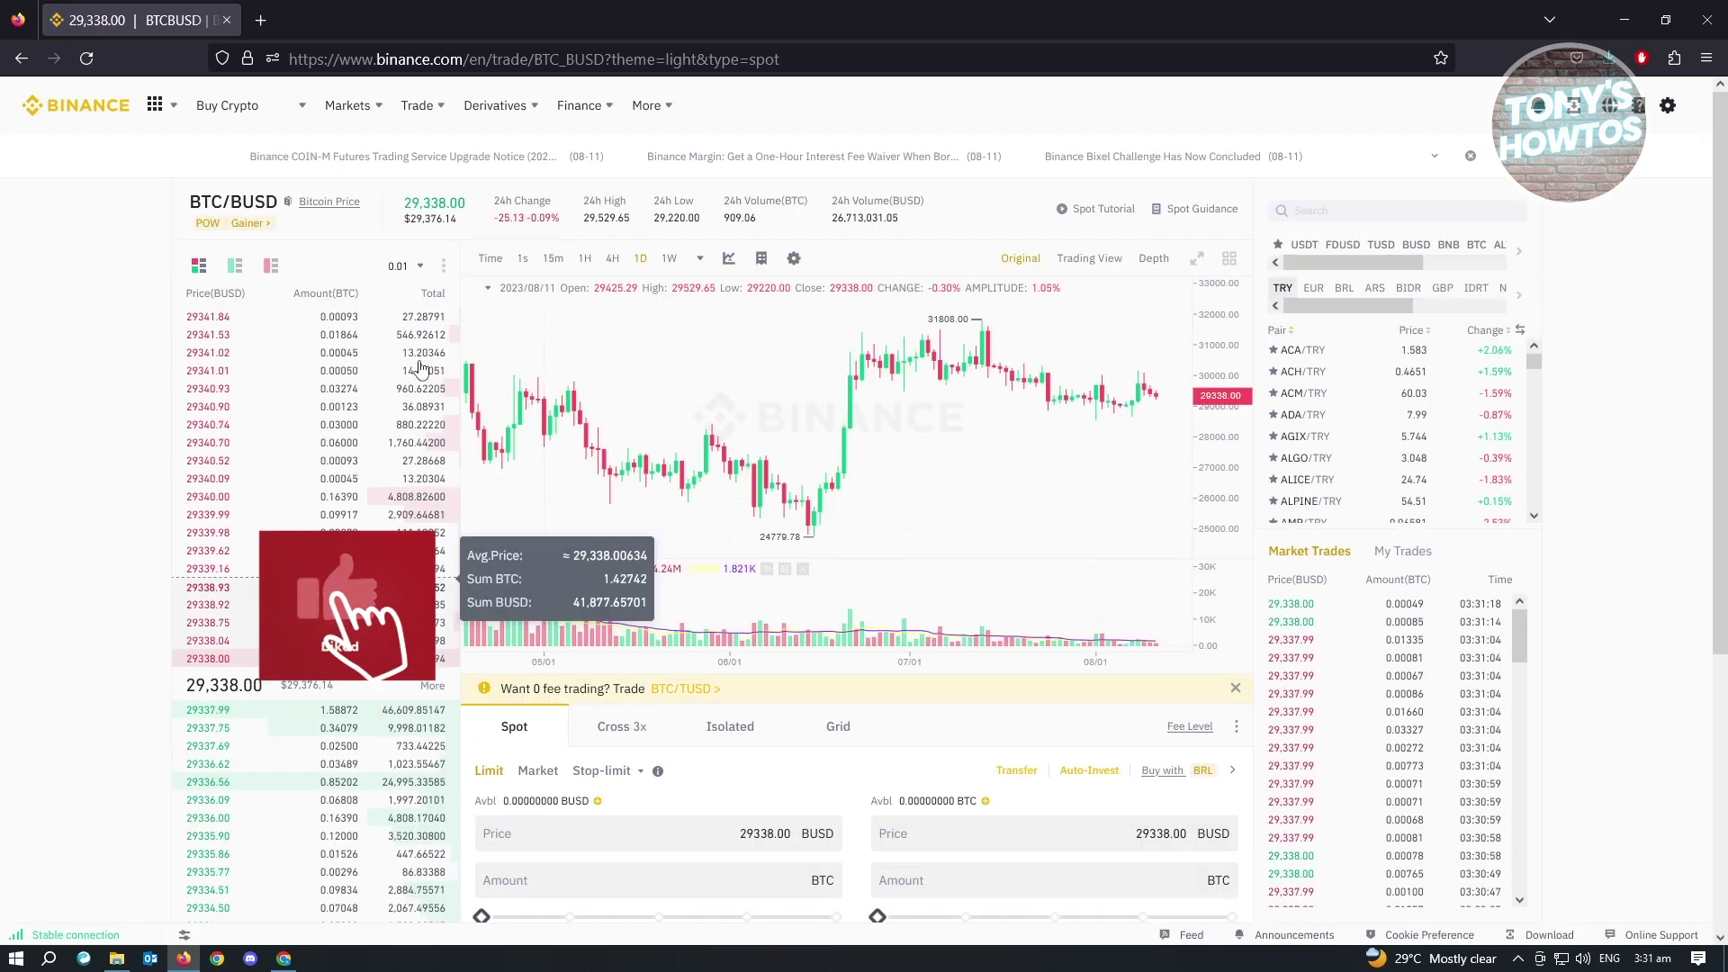
left_click(700, 260)
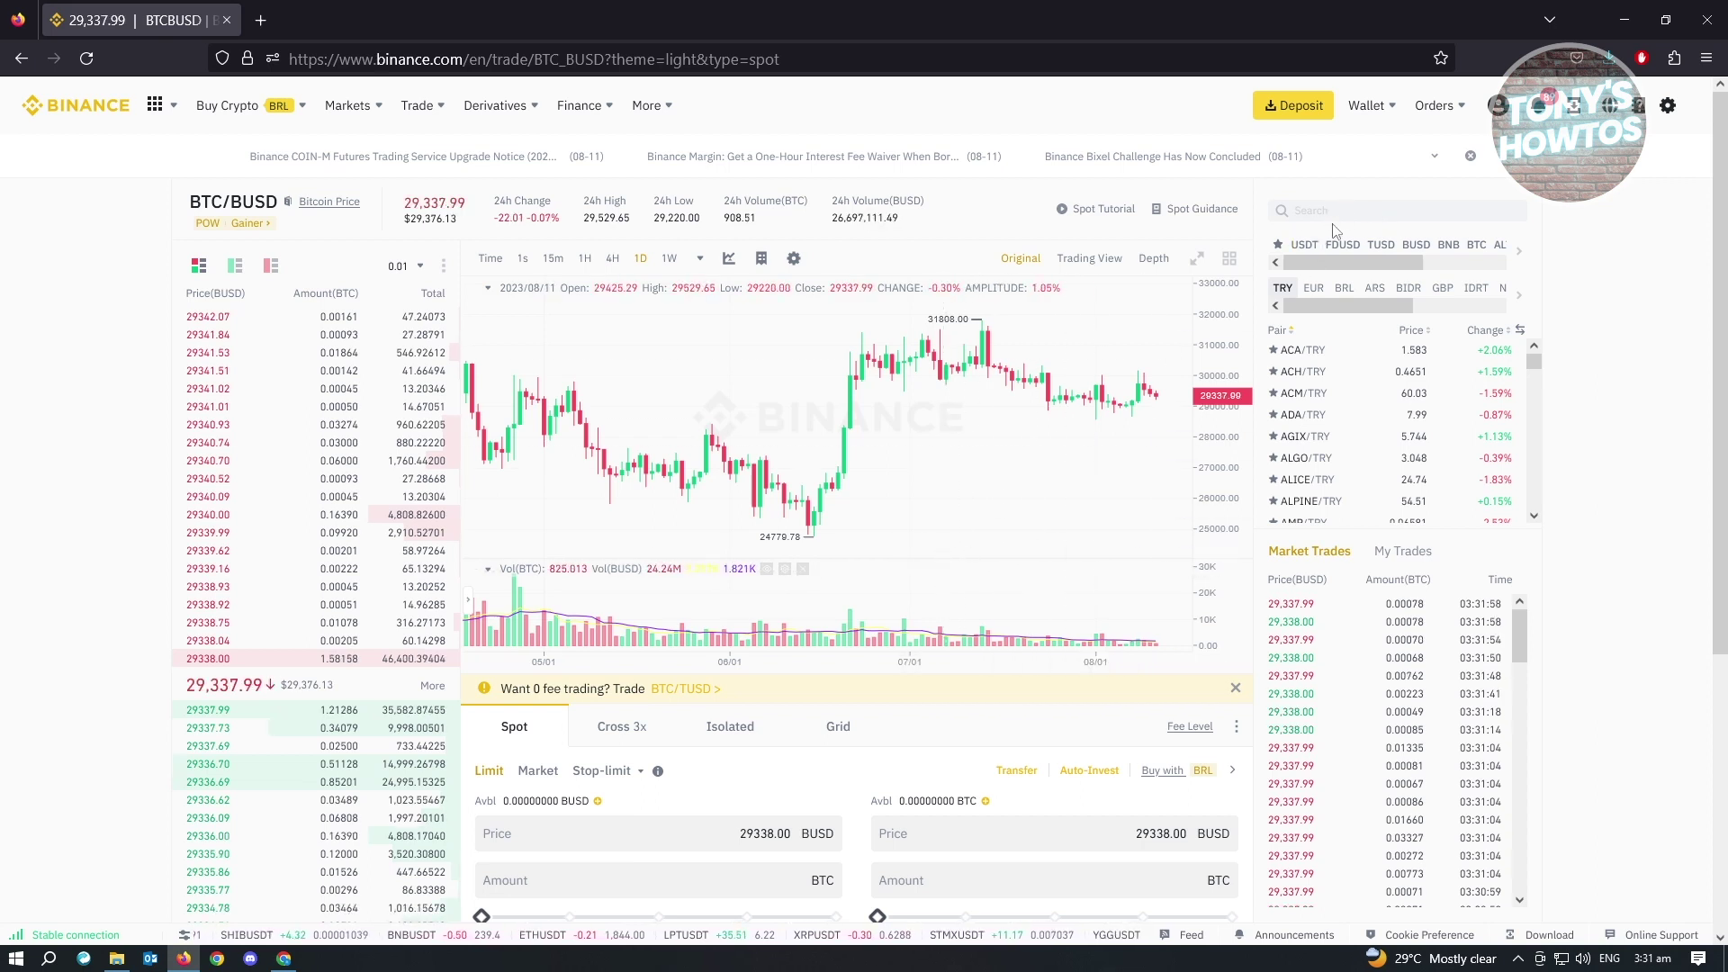
Search for 'btc/usdt' and switch the spot trading page to the BTC/USDT pair.
left_click(1335, 214)
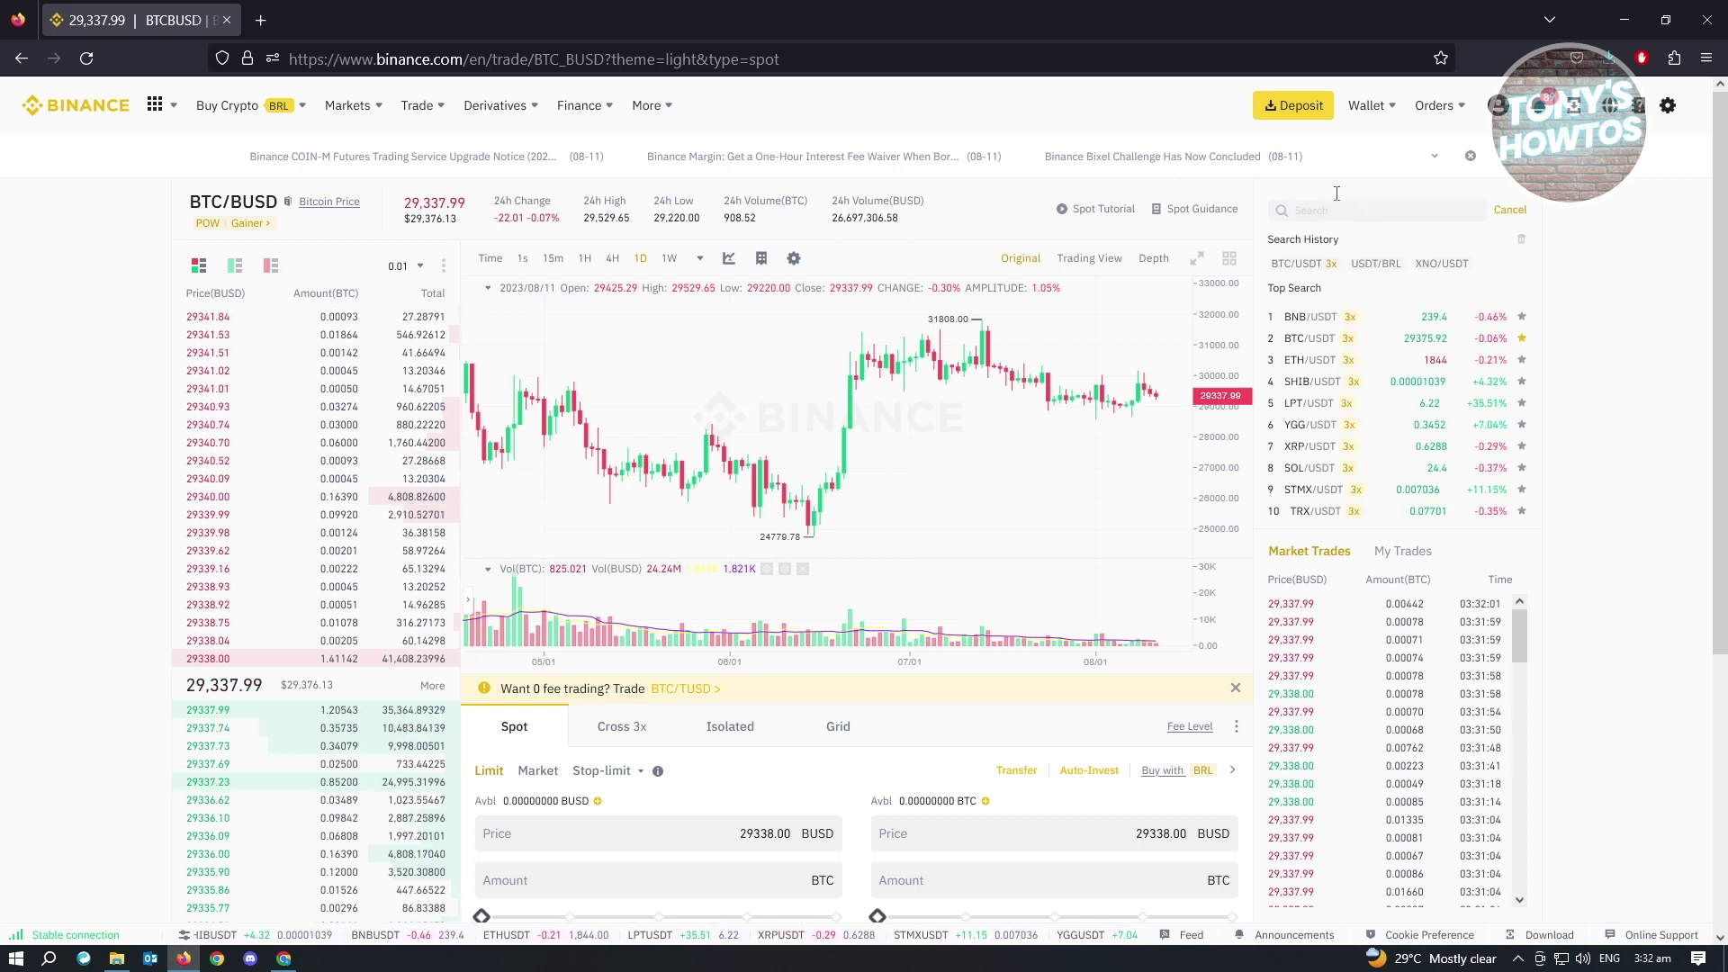
type("bt")
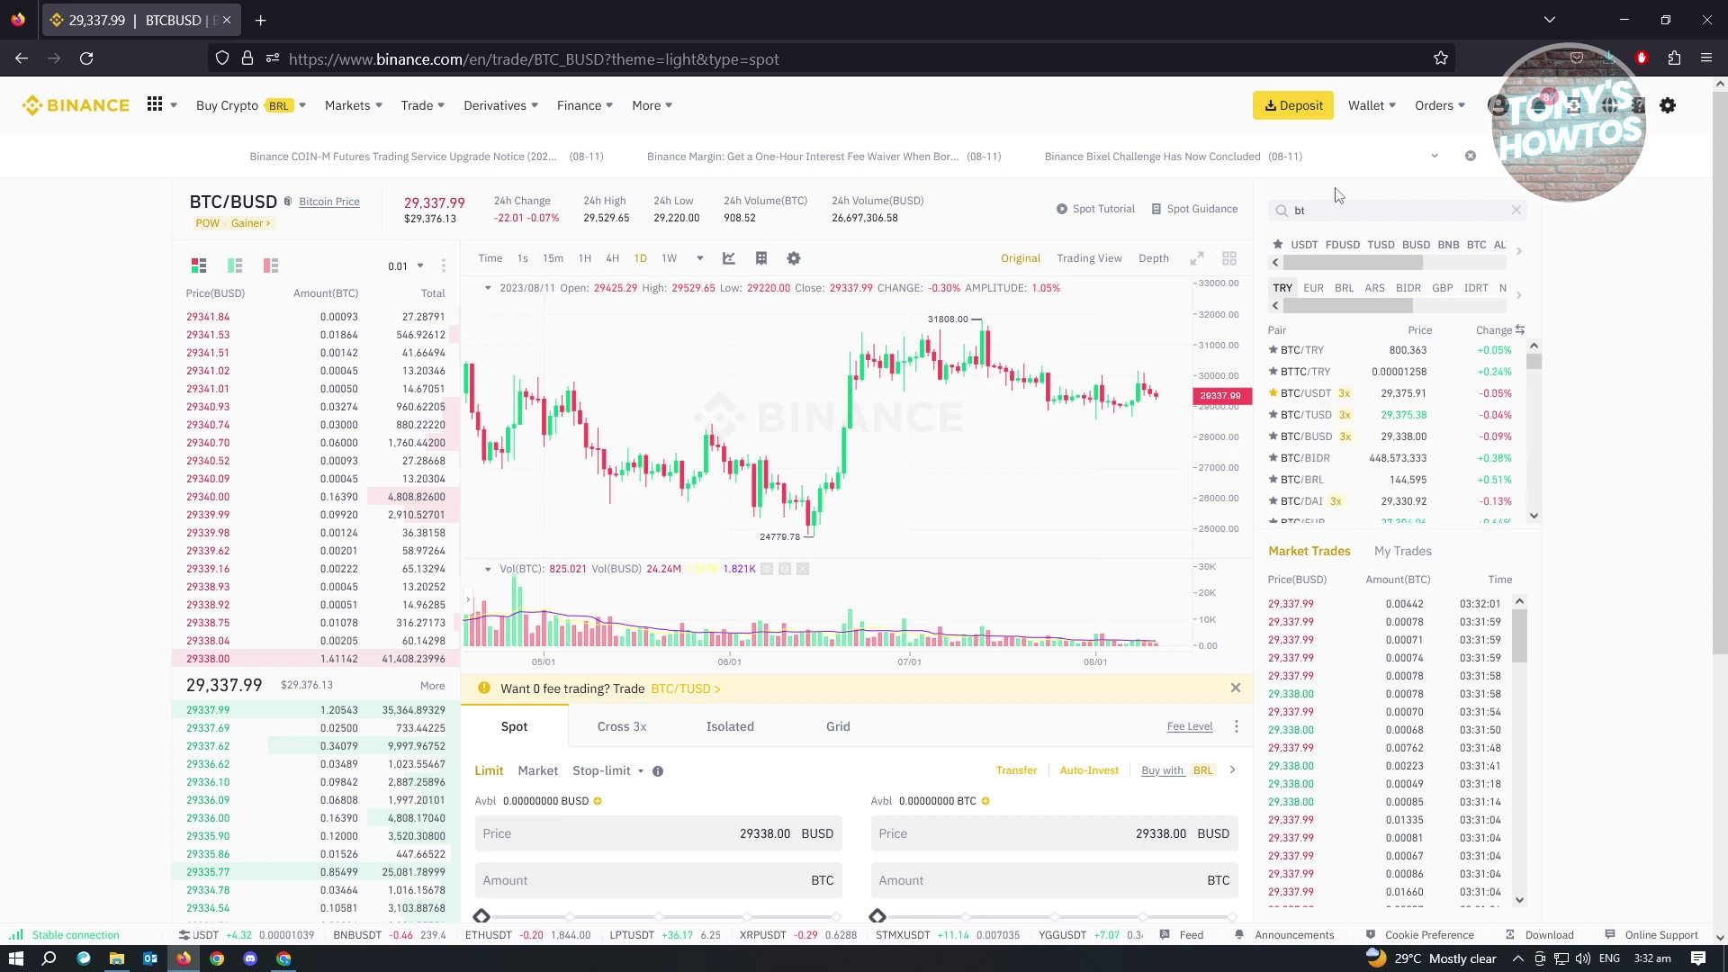
type("c/usdt")
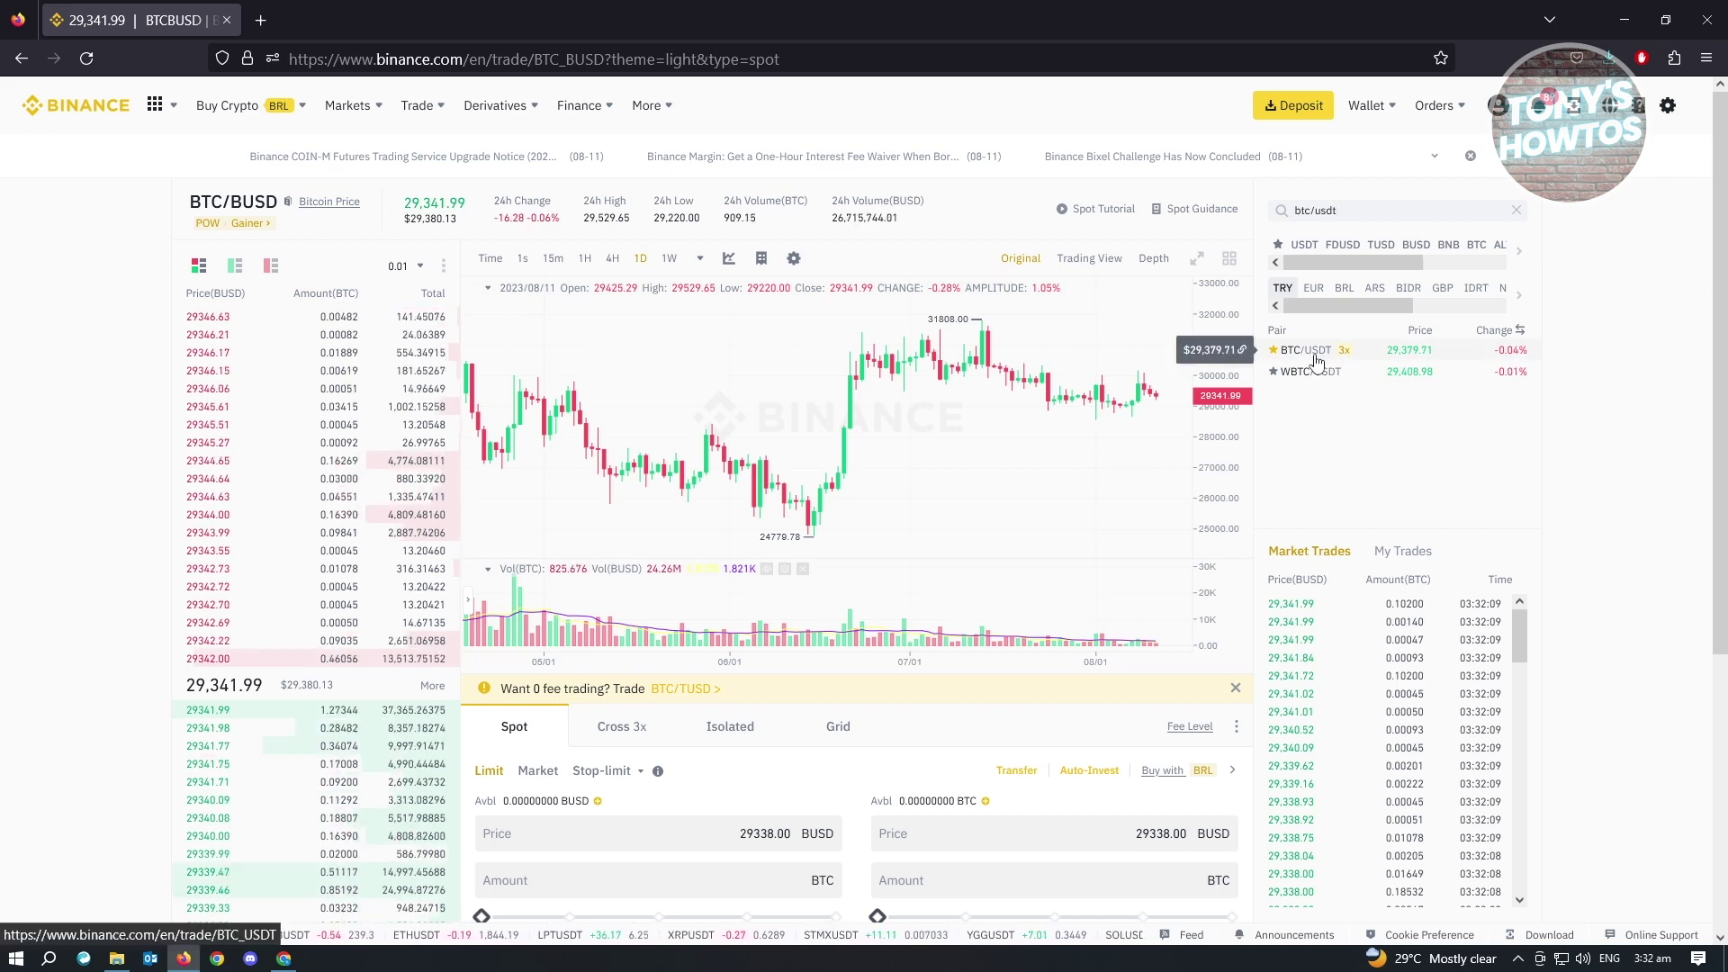
left_click(1316, 360)
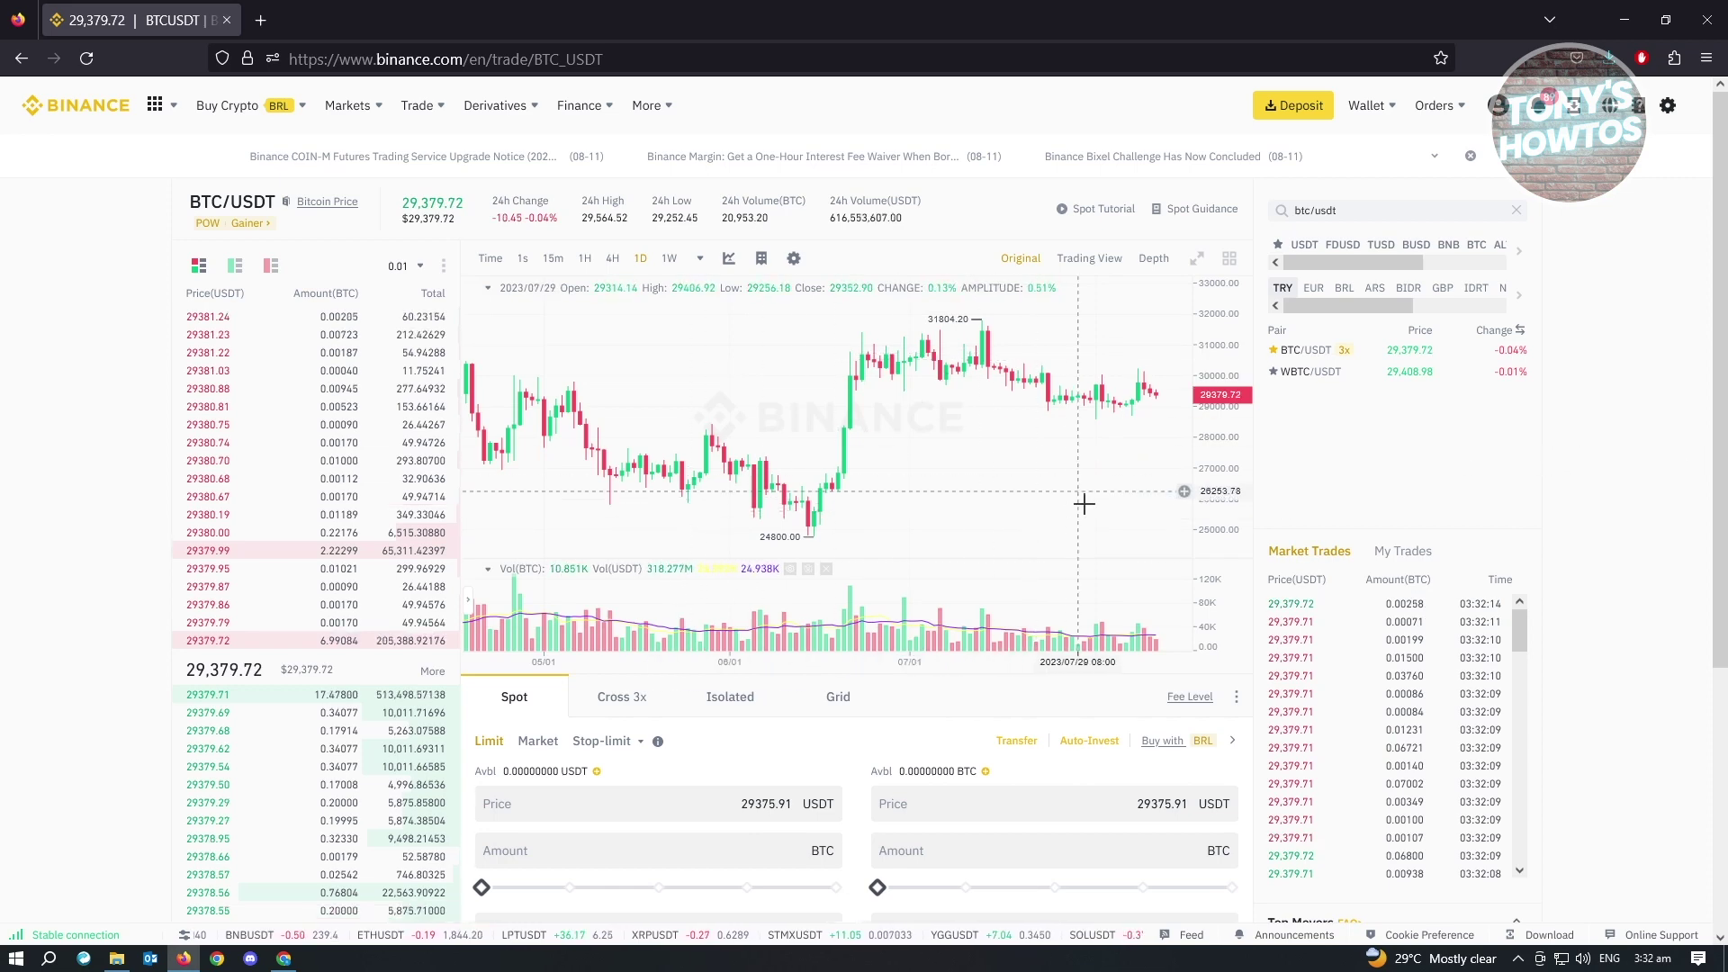
scroll(874, 518, "down", 3)
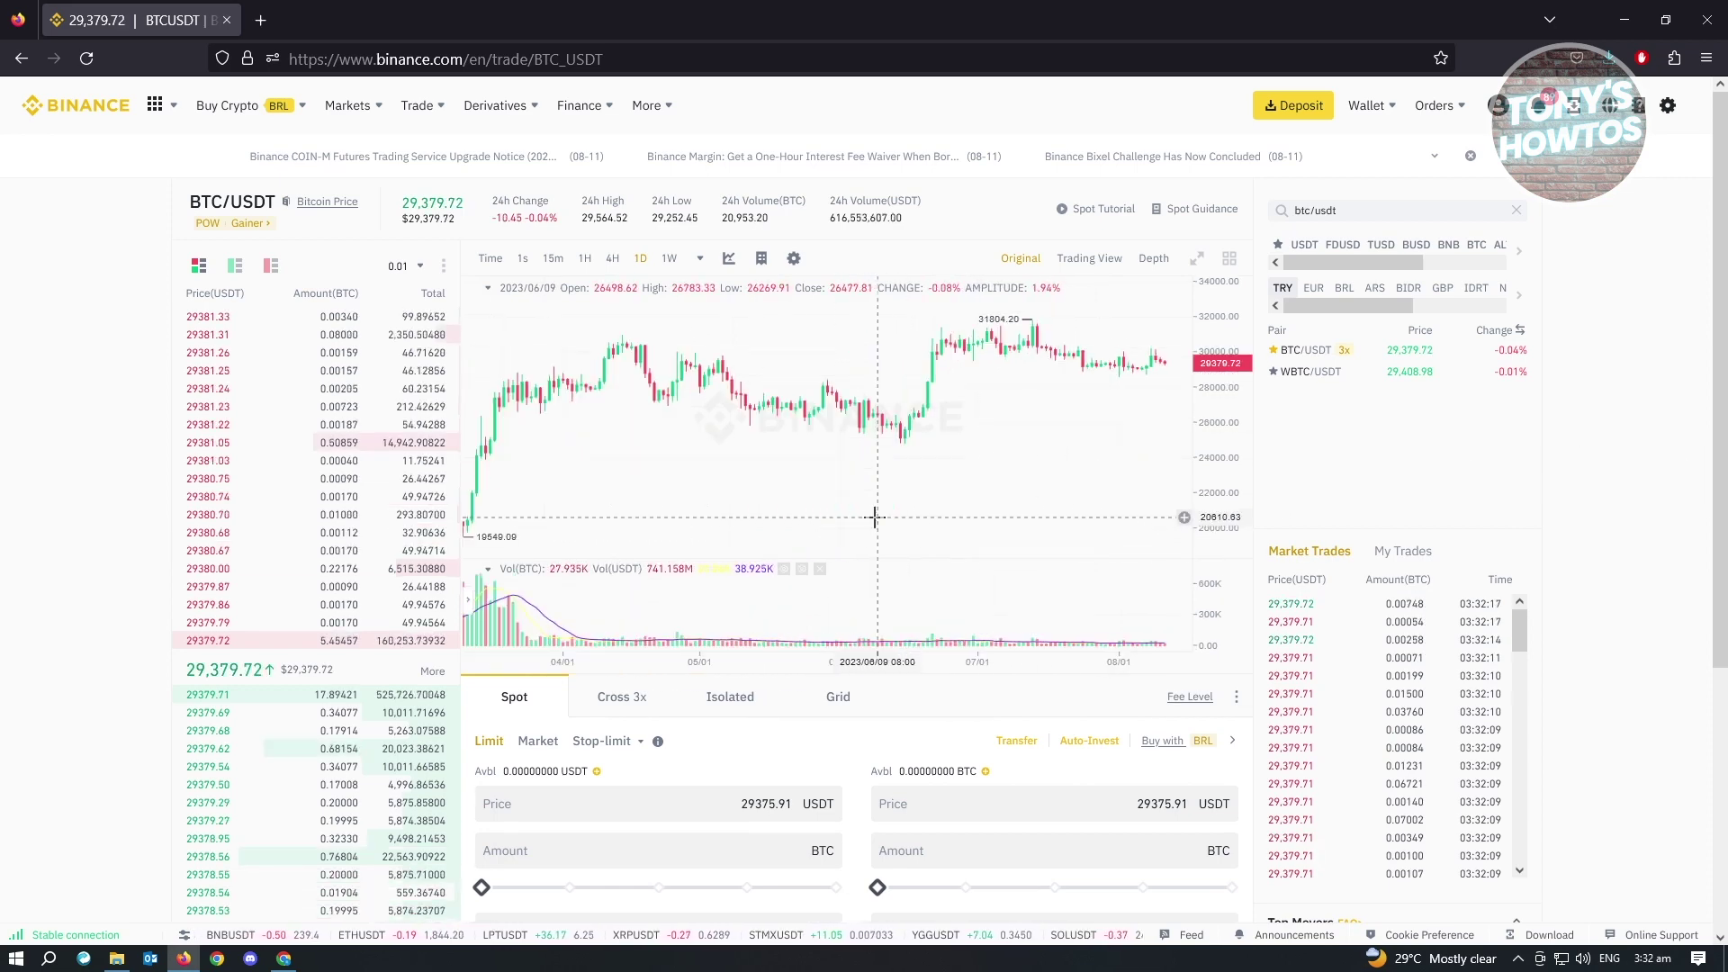
scroll(1075, 486, "up", 2)
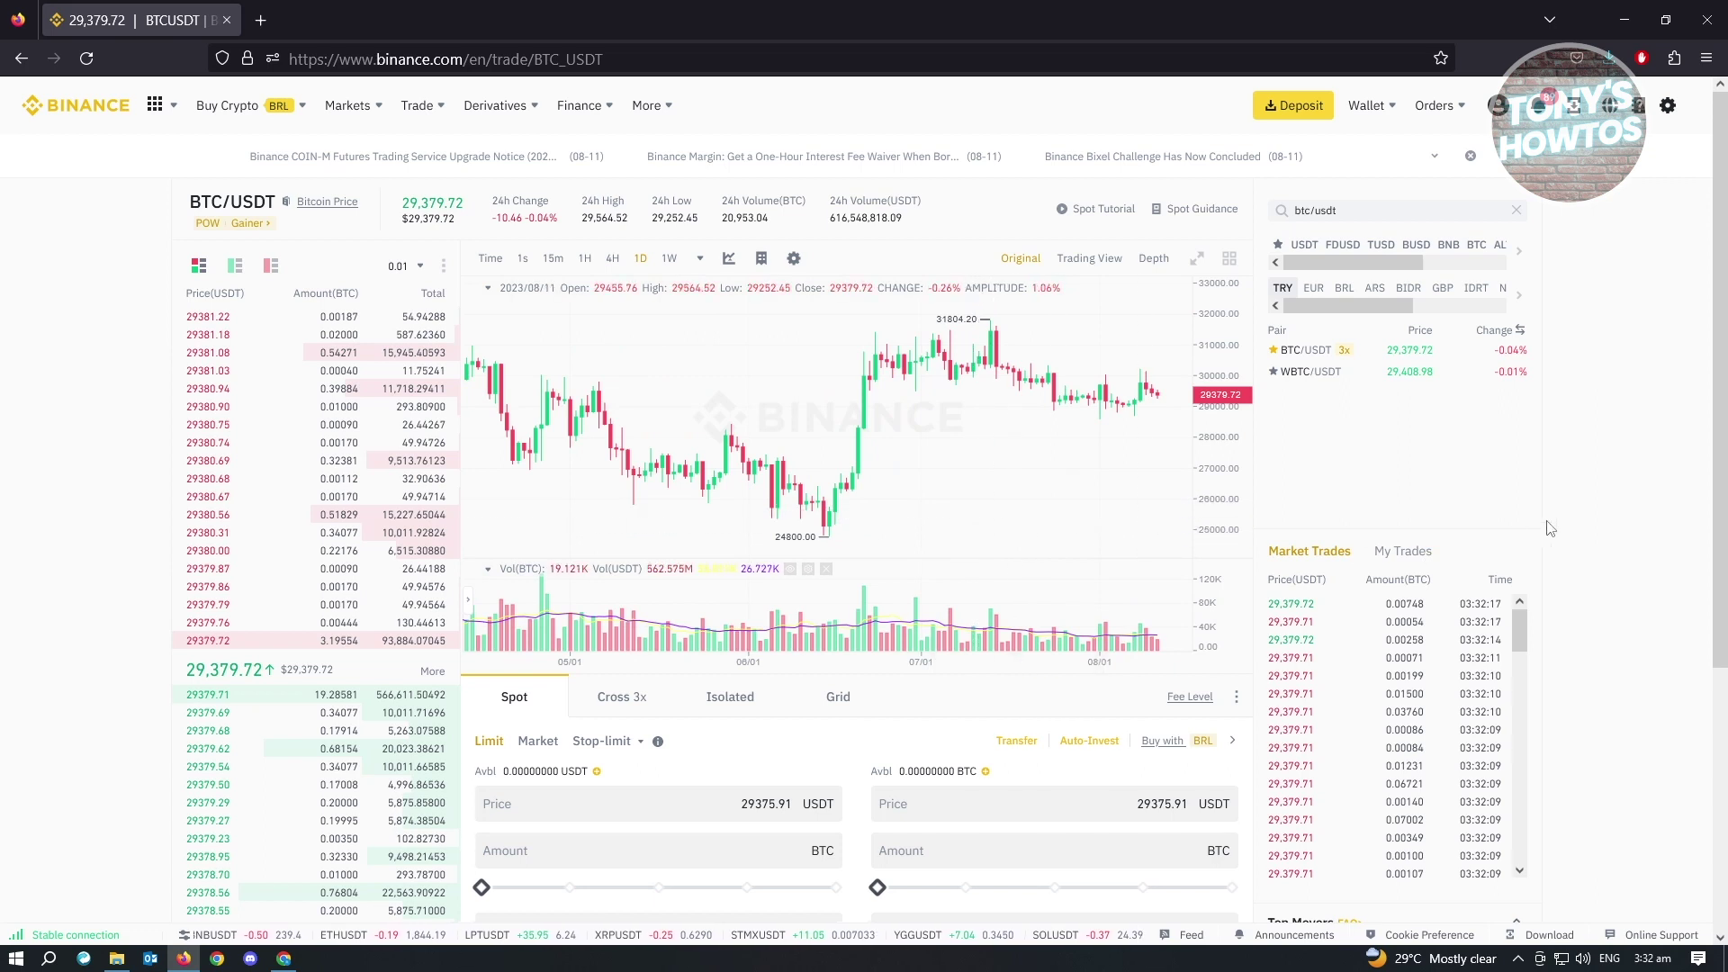
scroll(1539, 532, "down", 4)
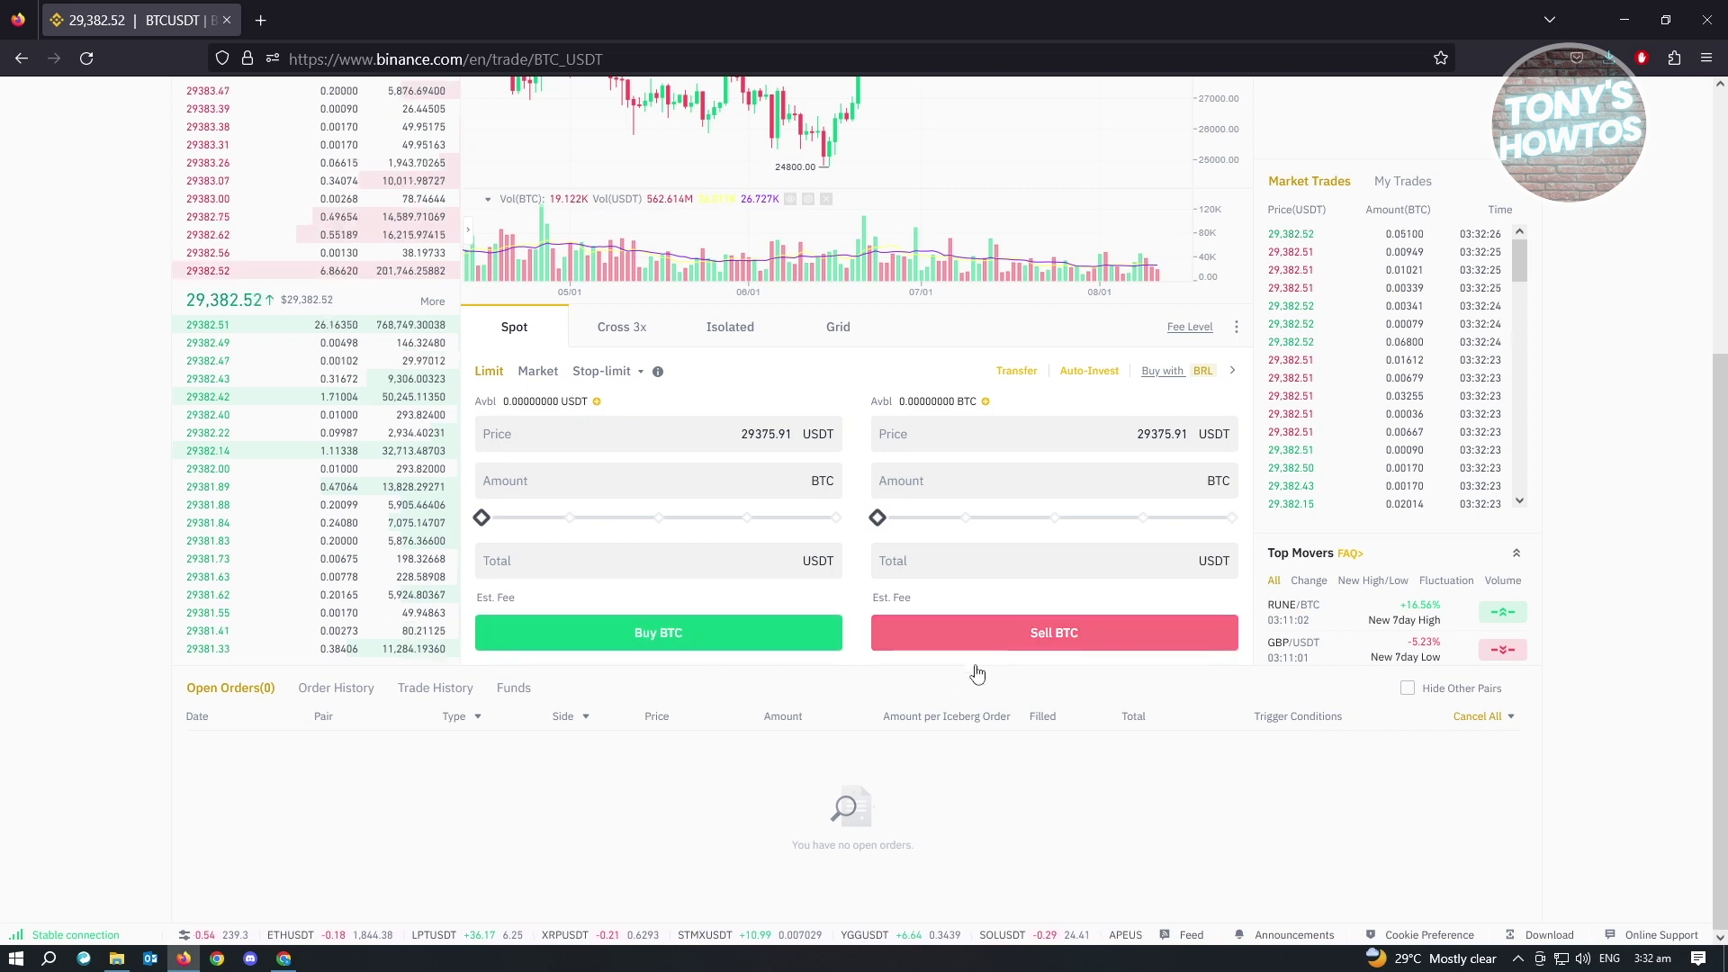
scroll(820, 804, "up", 3)
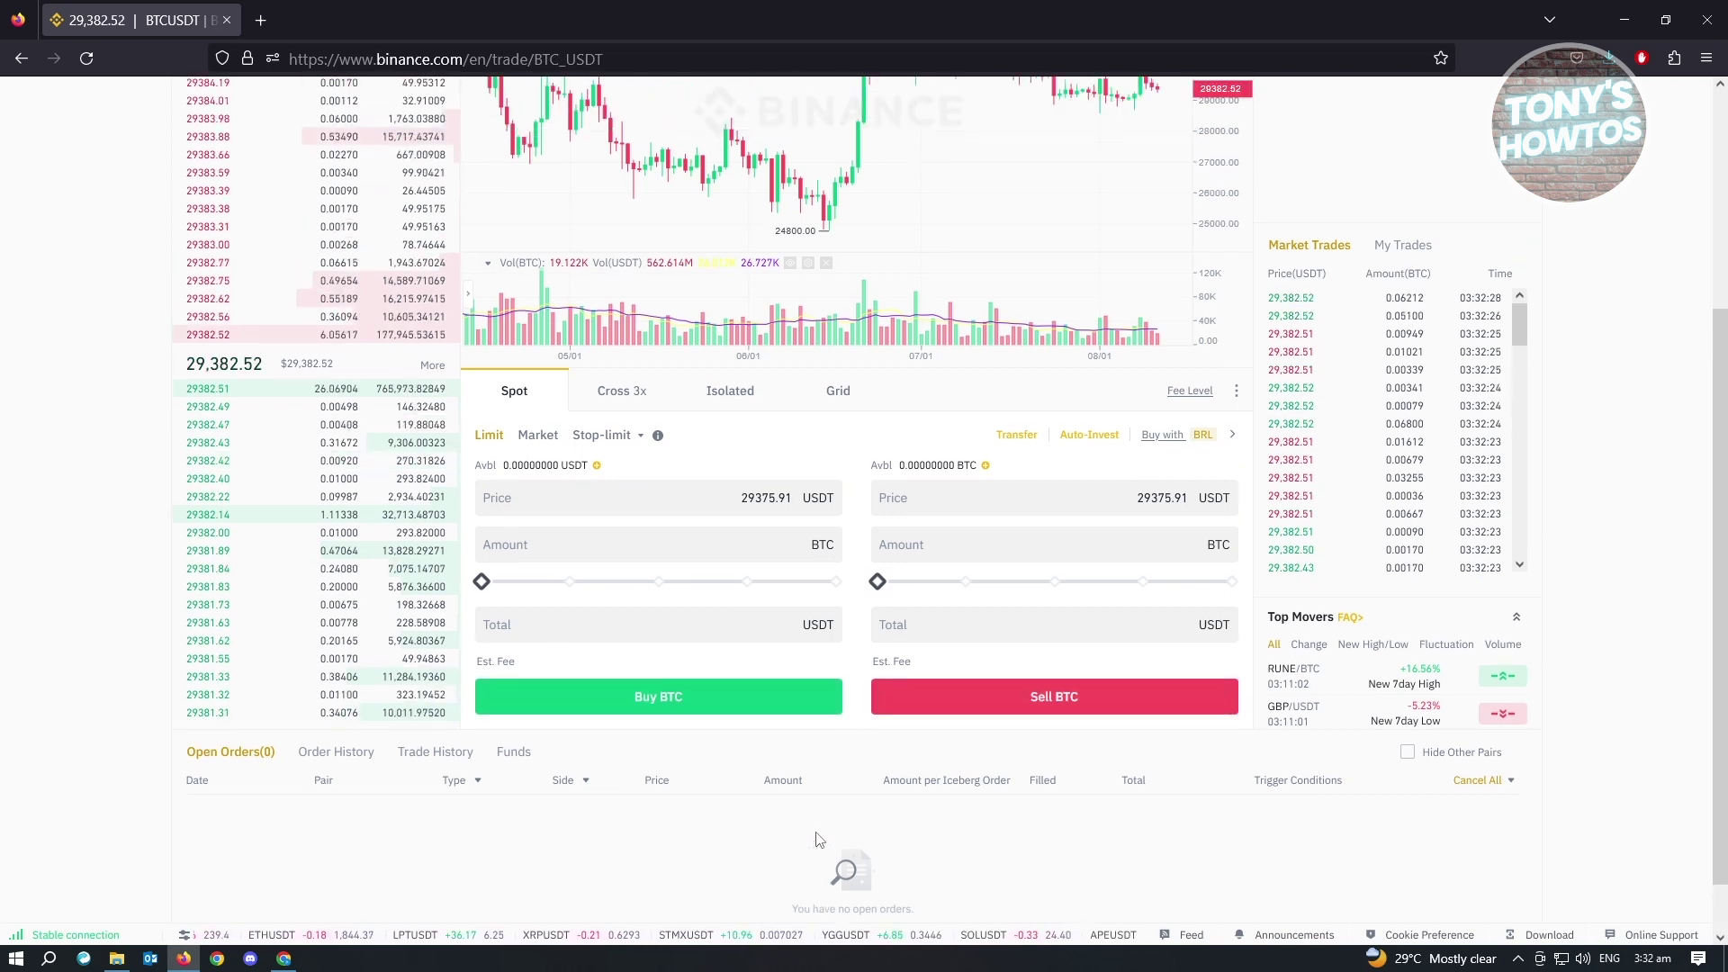
scroll(814, 882, "down", 1)
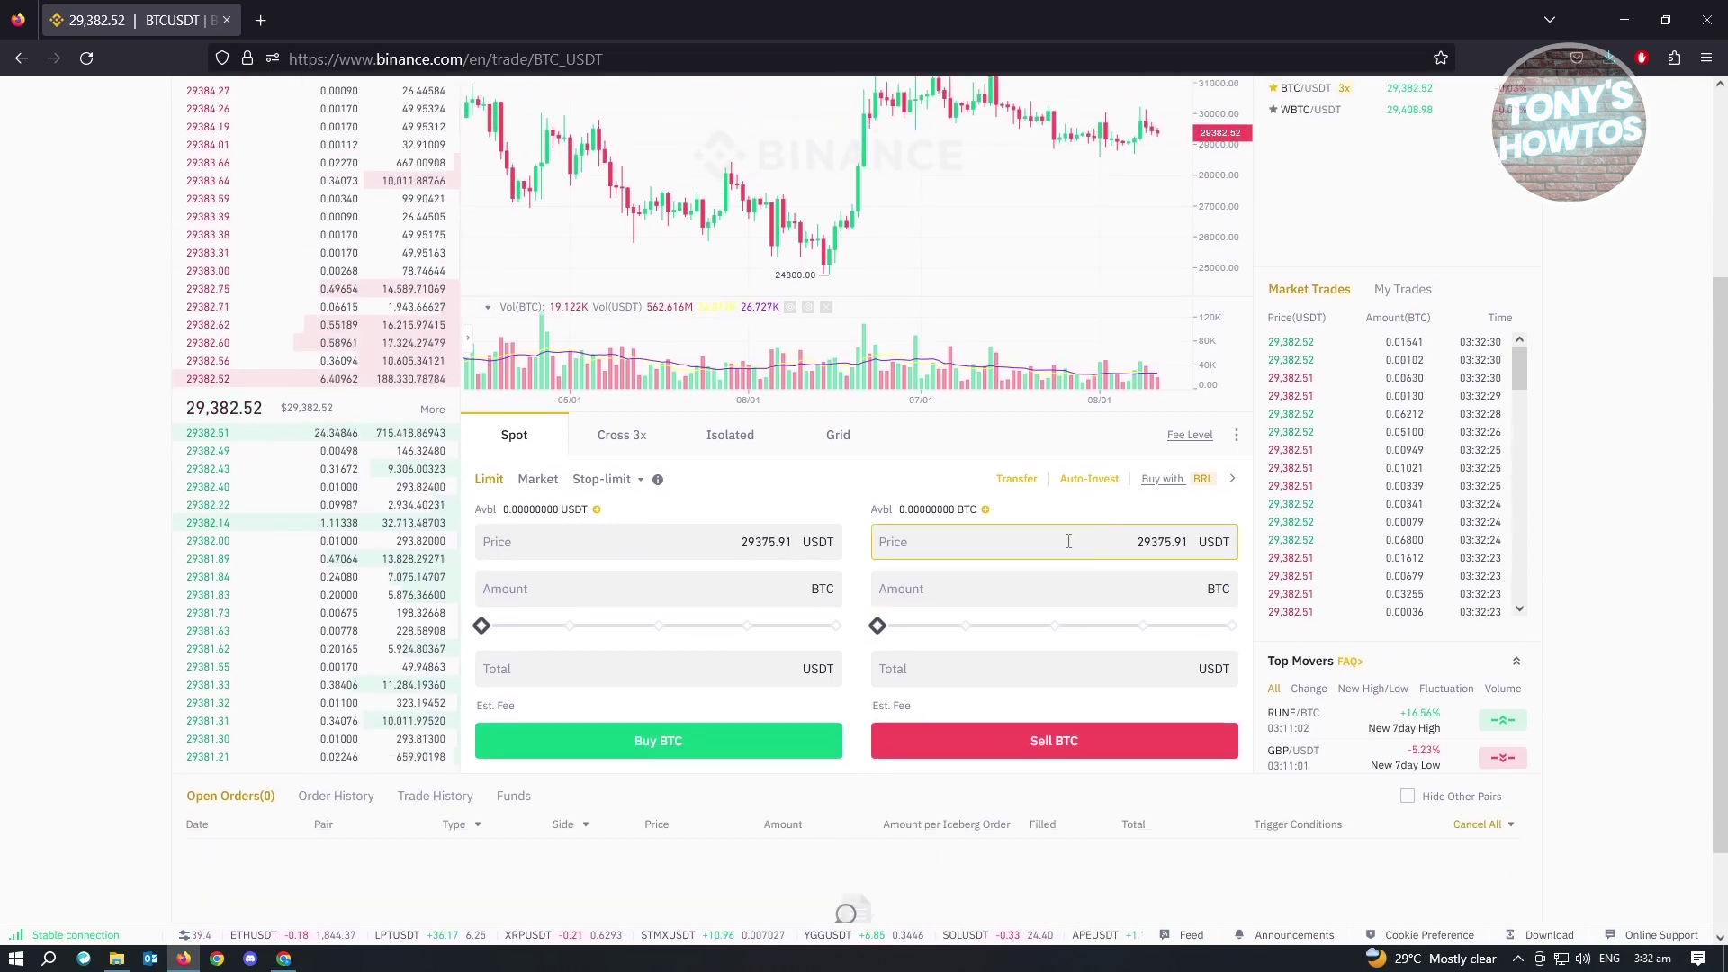
double_click(1197, 537)
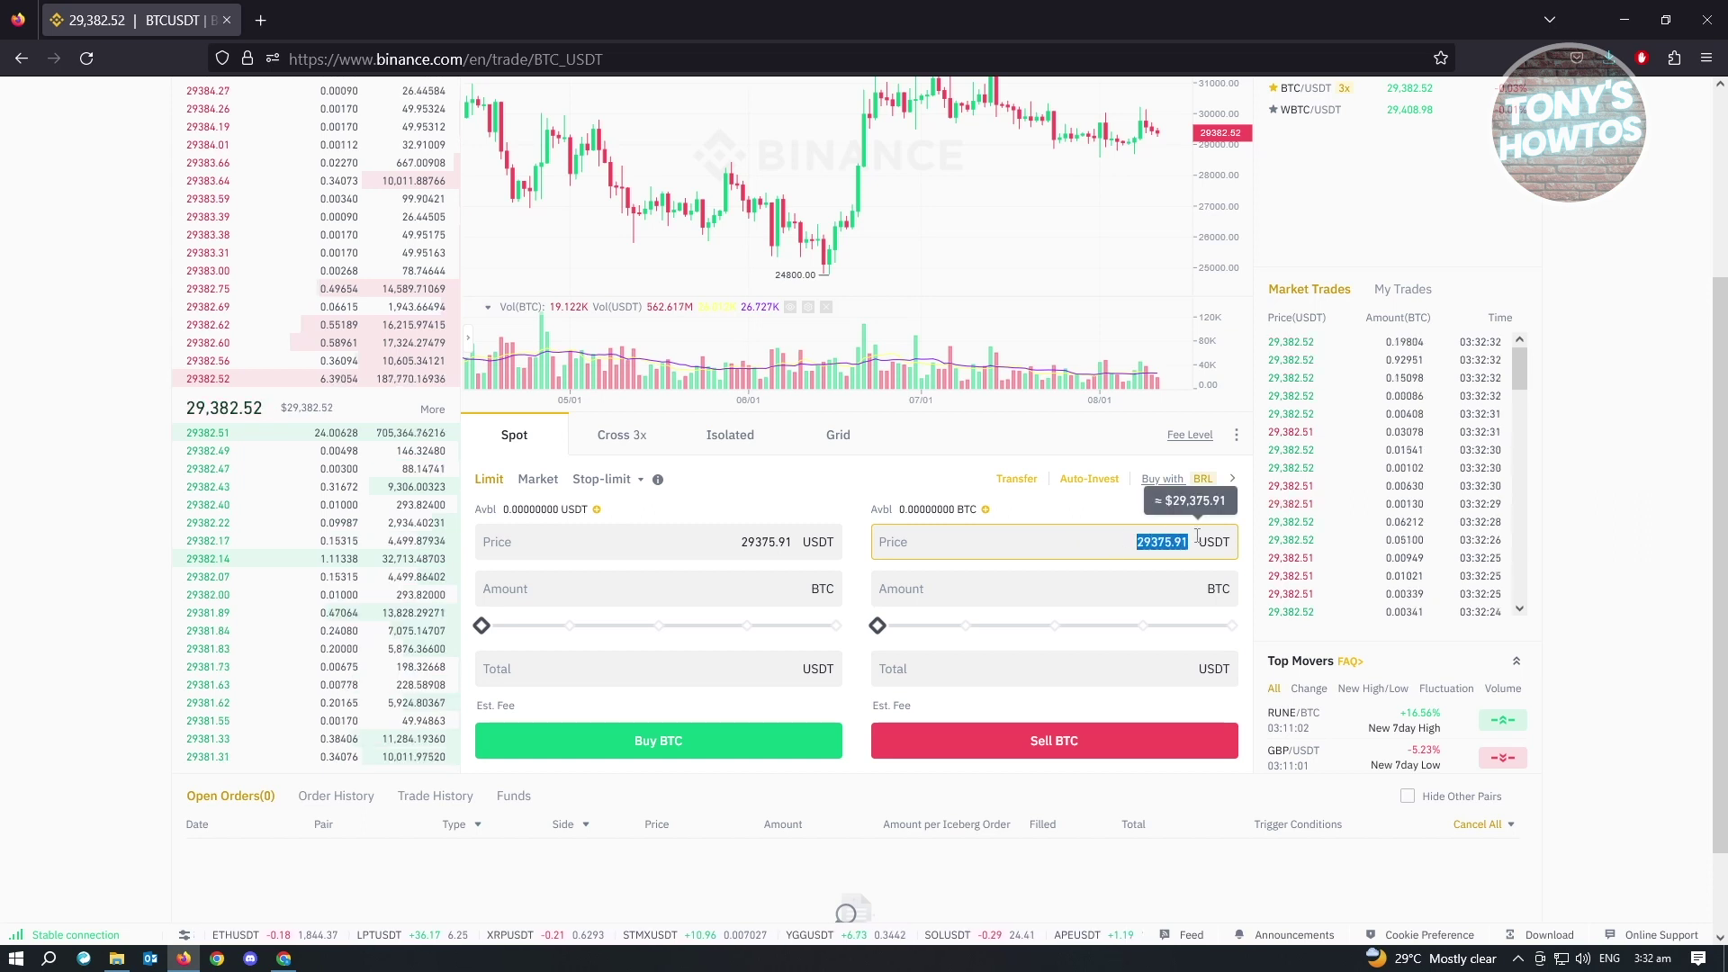
left_click(1107, 592)
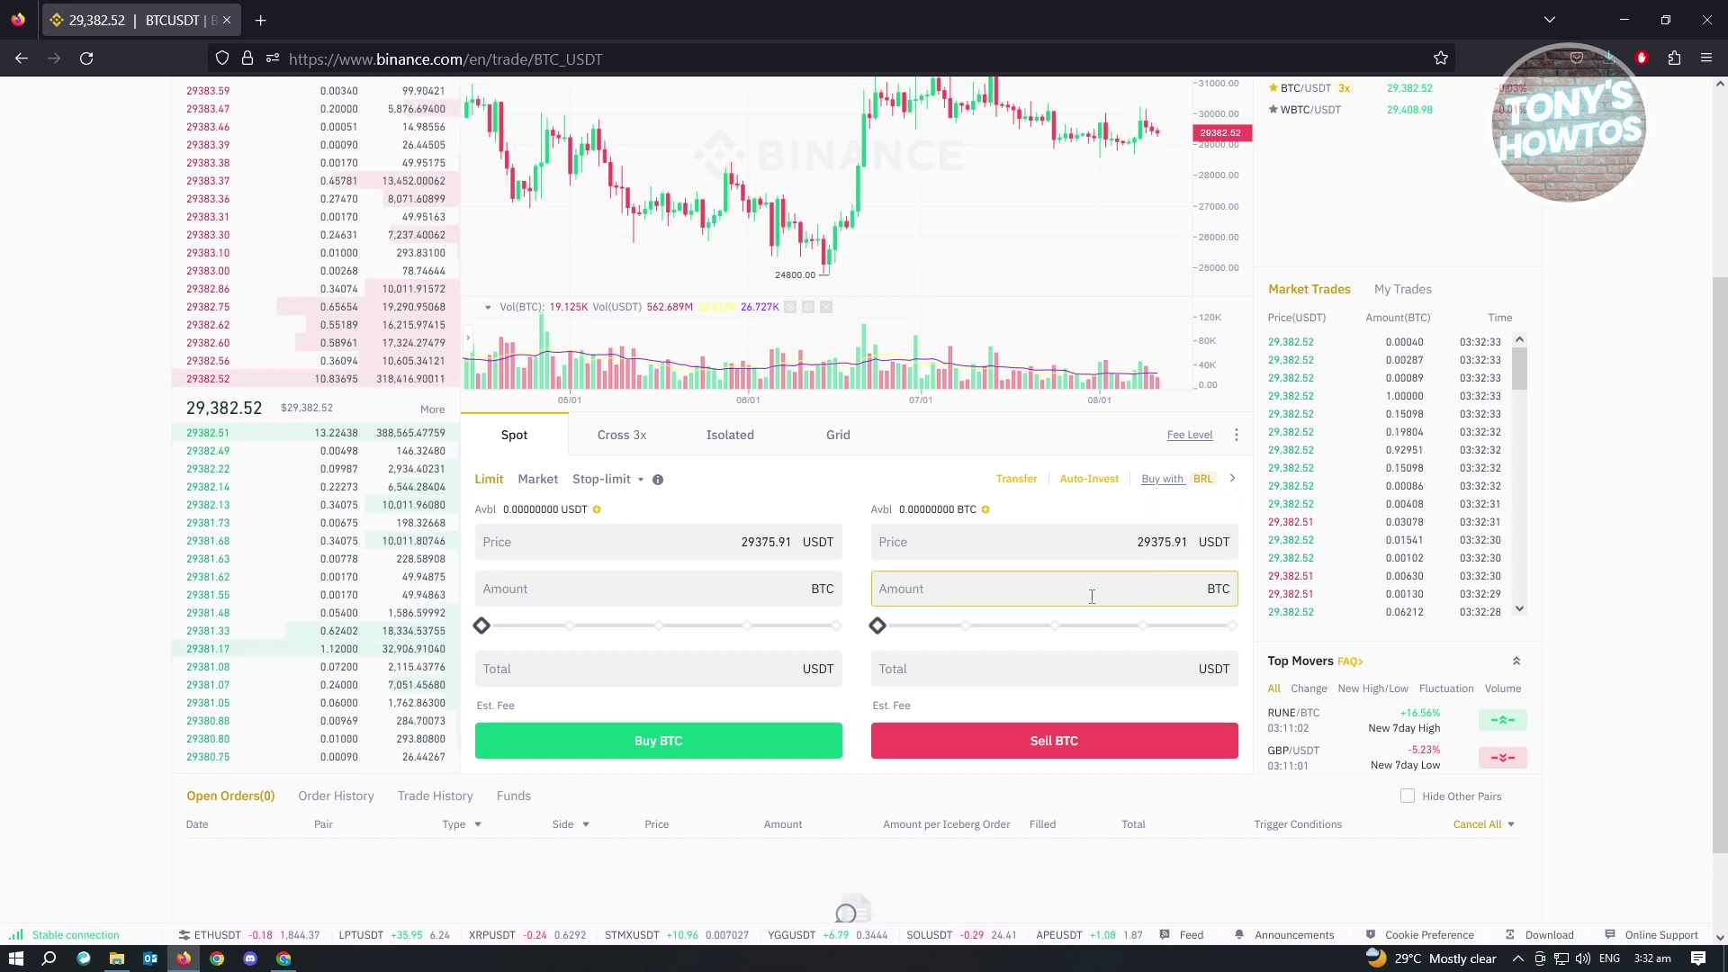
left_click_drag(878, 625, 1233, 623)
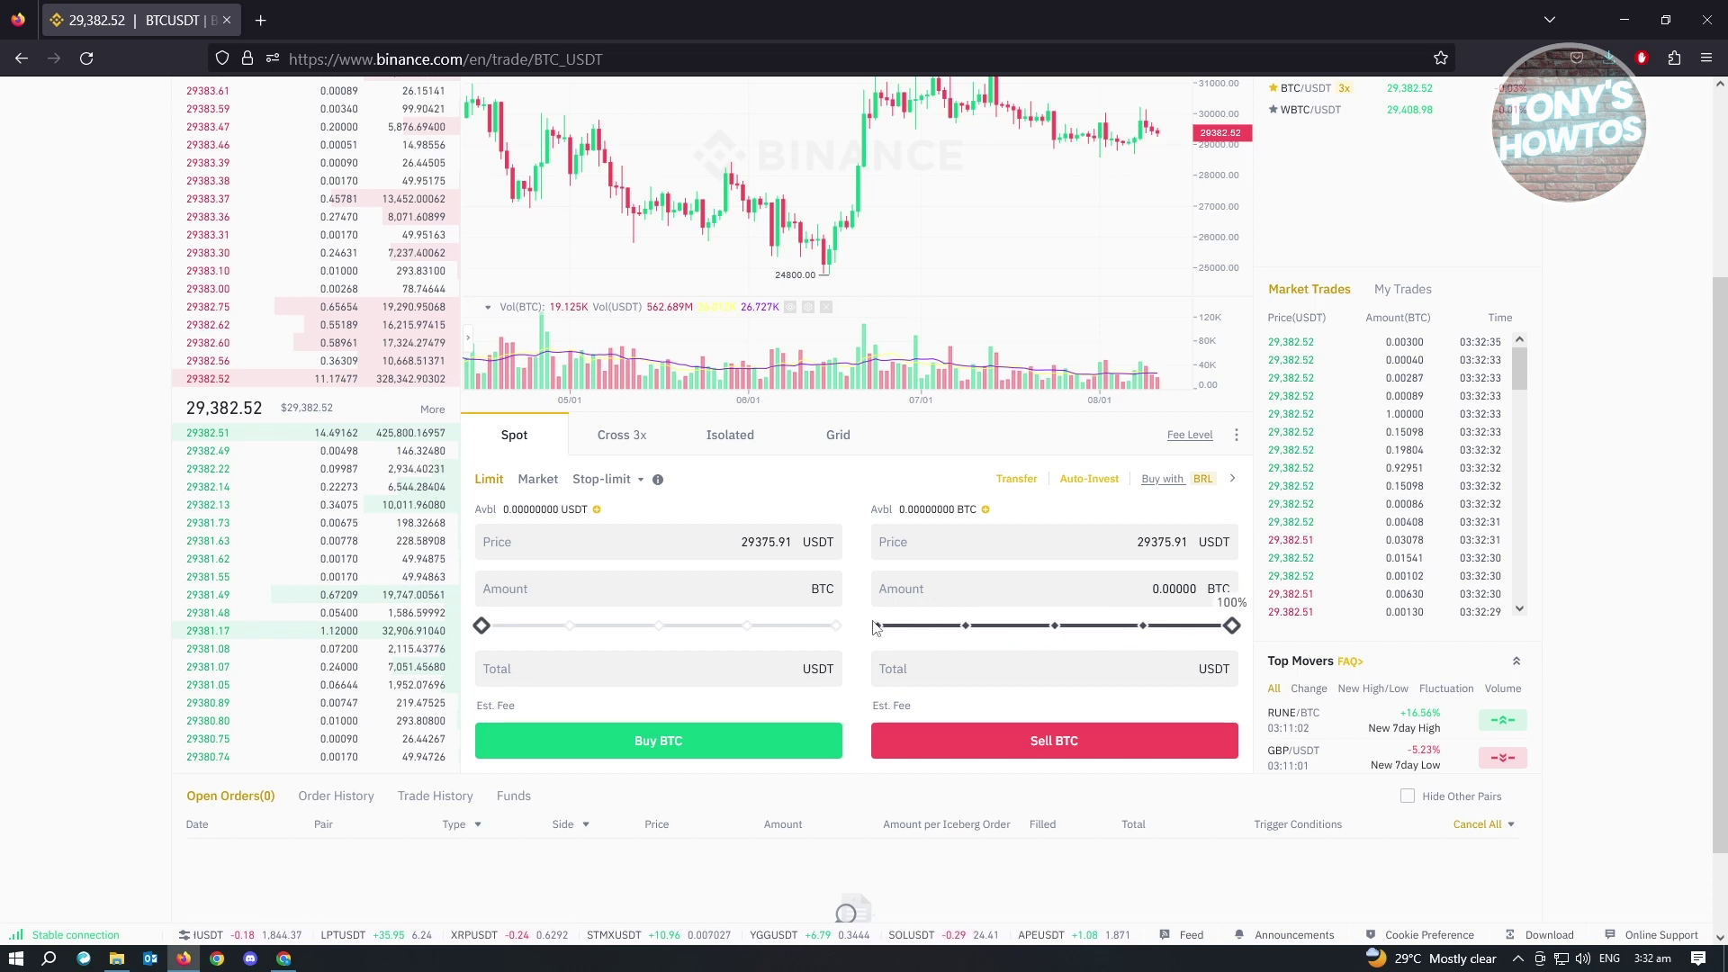
left_click_drag(1232, 626, 877, 626)
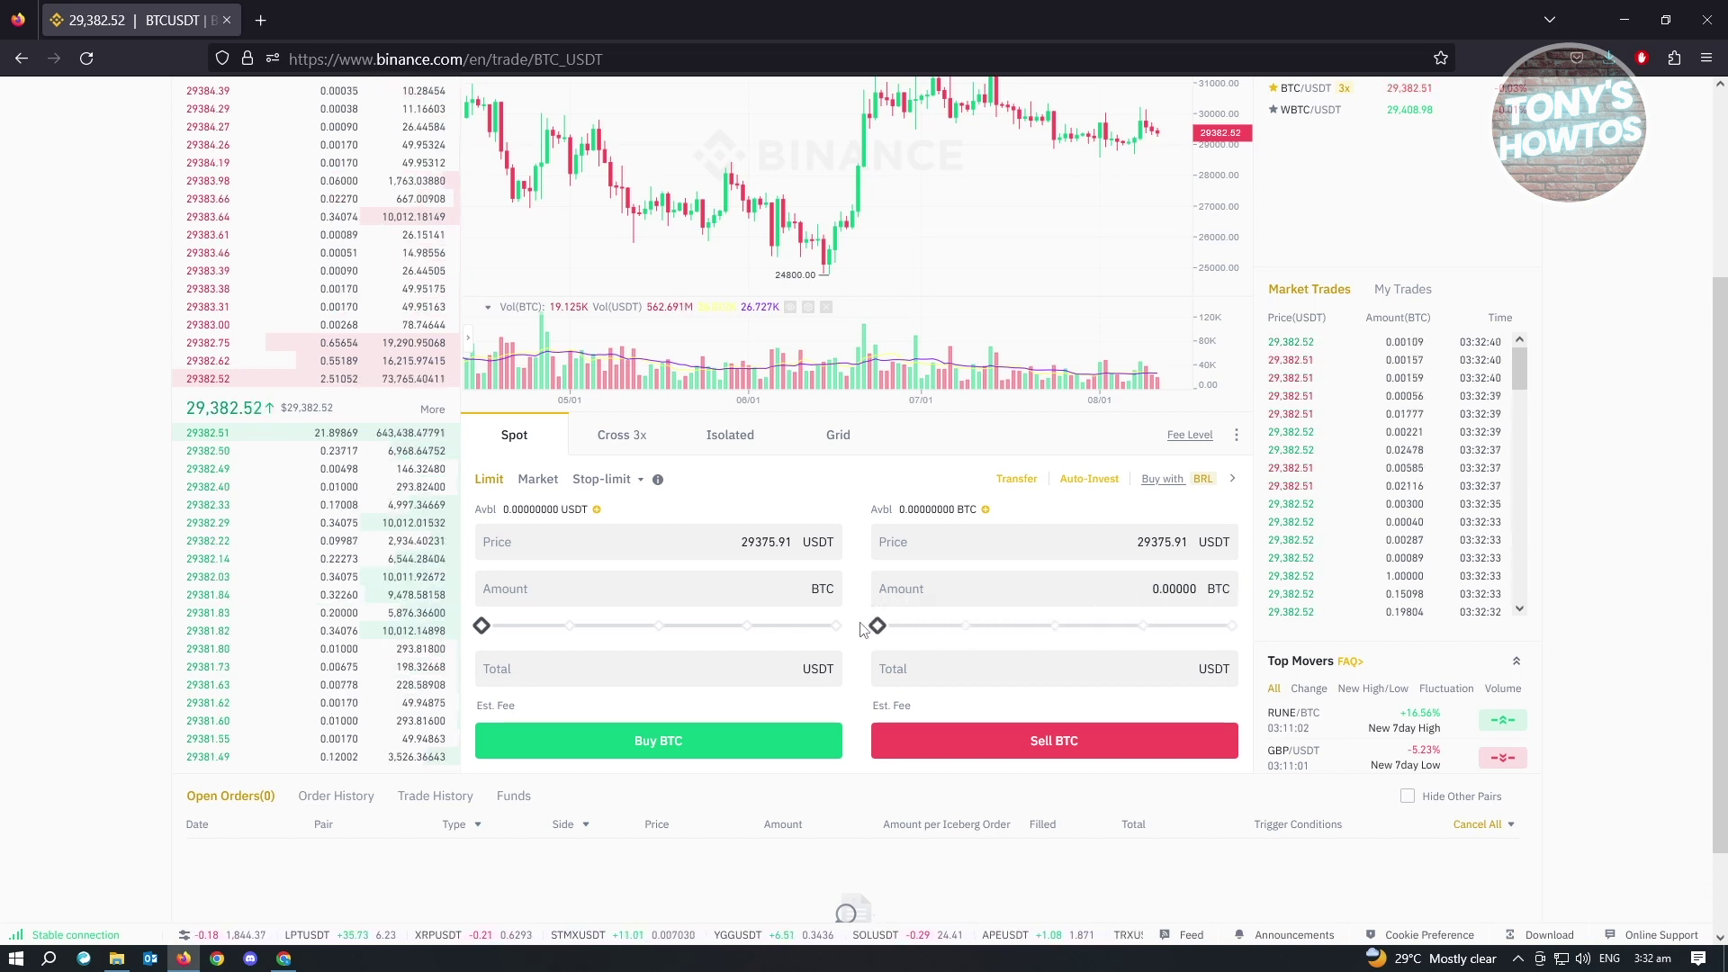
mouse_move(878, 627)
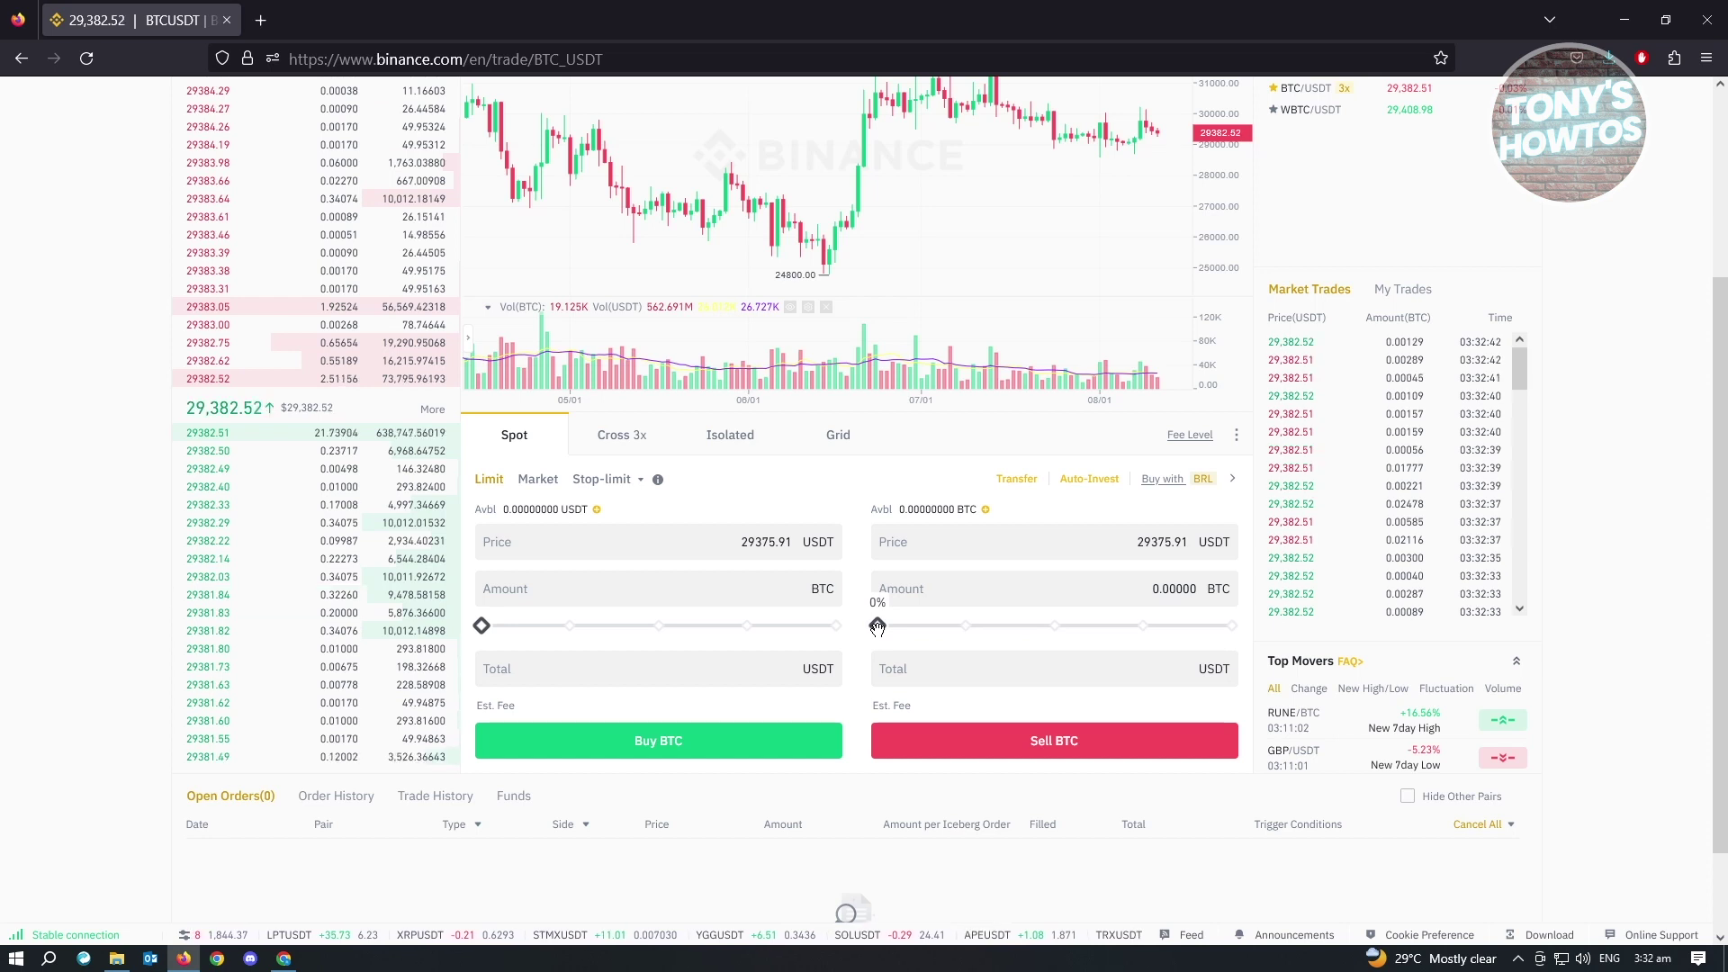
left_click_drag(878, 627, 996, 625)
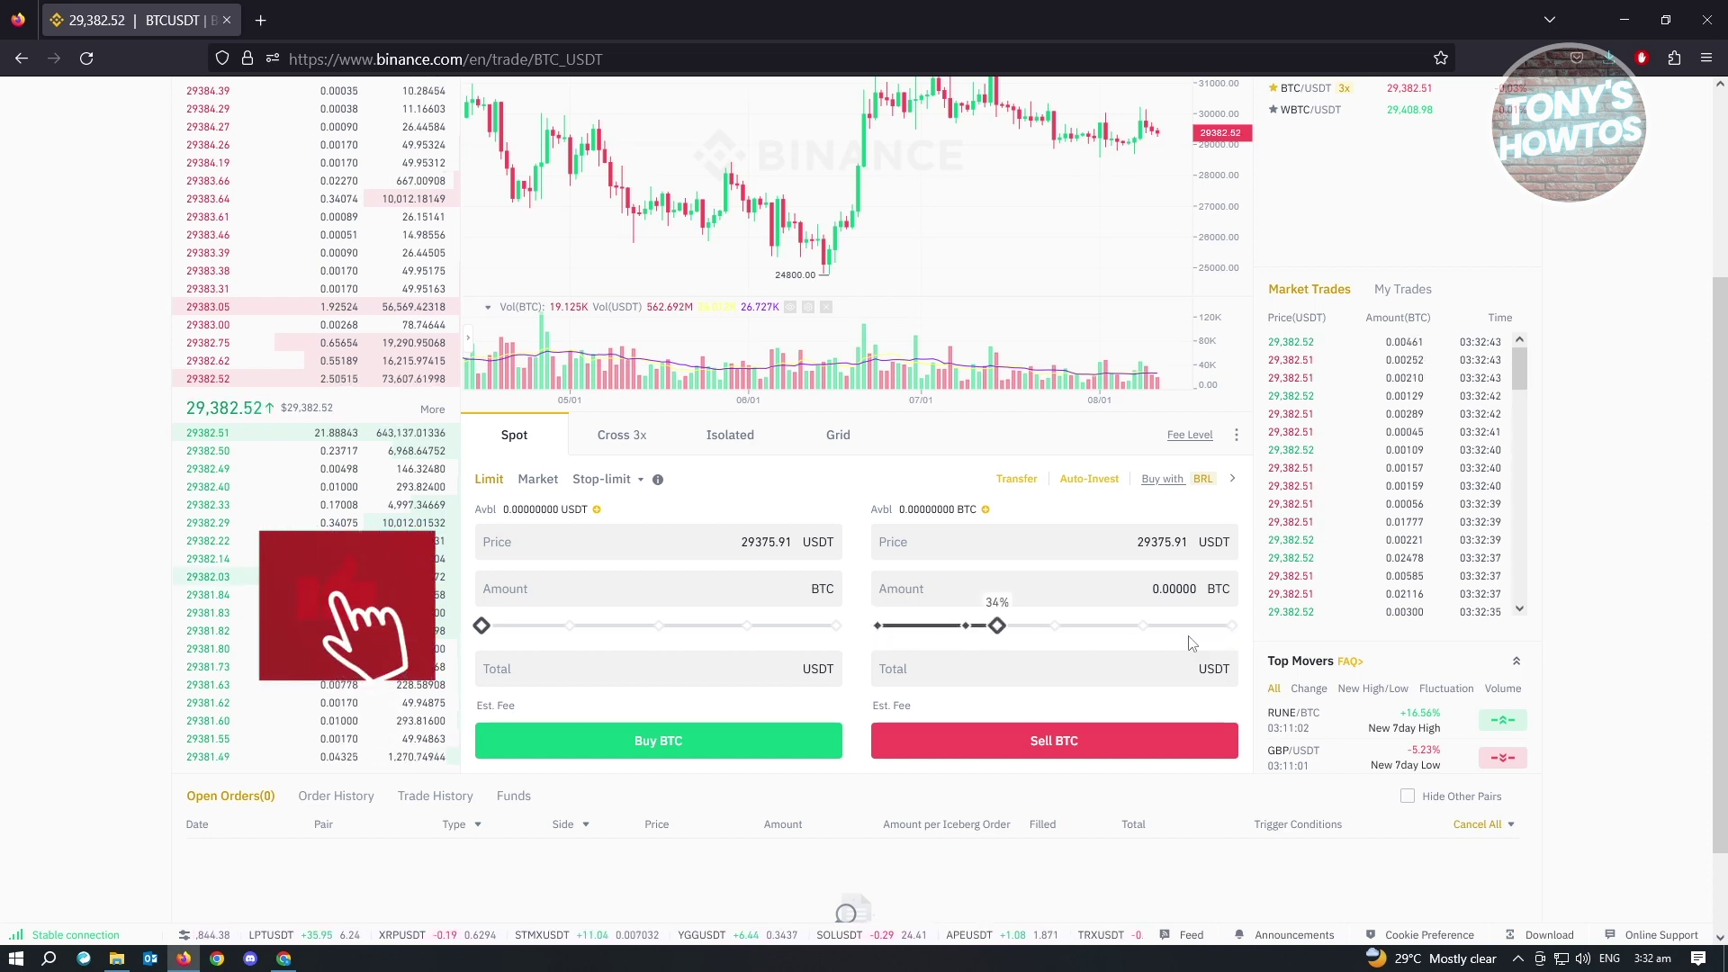
left_click_drag(997, 625, 1232, 625)
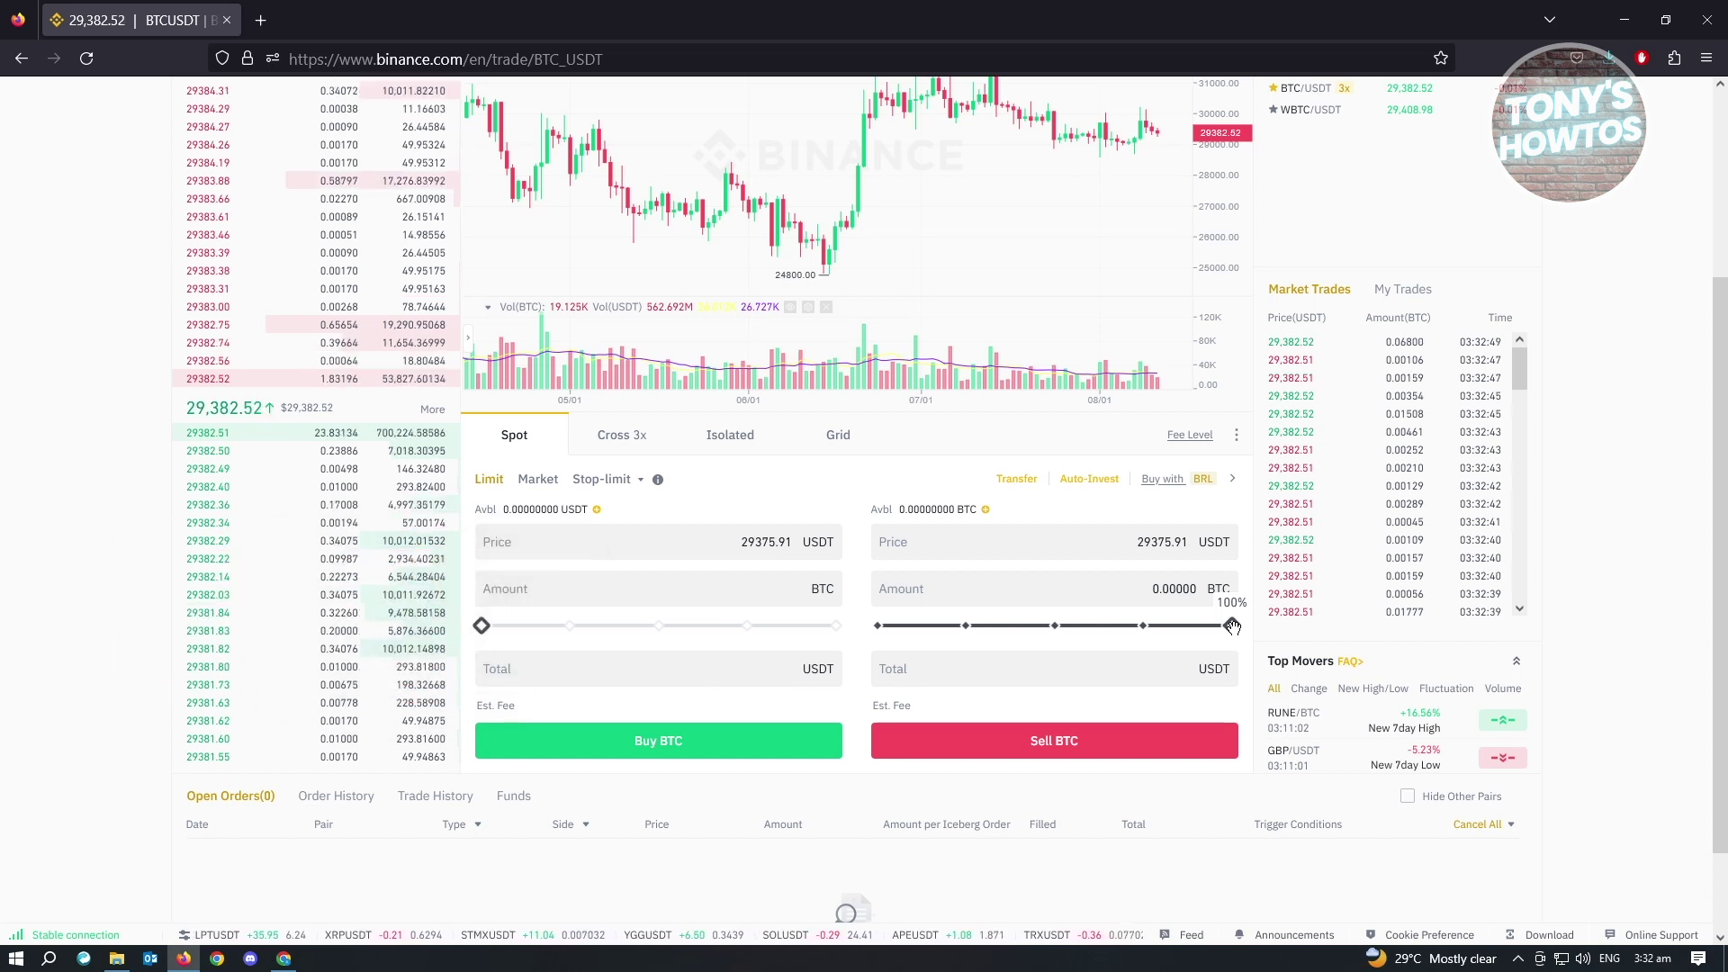
left_click_drag(1232, 626, 877, 626)
Set the limit sell price to 29375.92 USDT, leaving the sell amount at 0 BTC.
left_click(1166, 589)
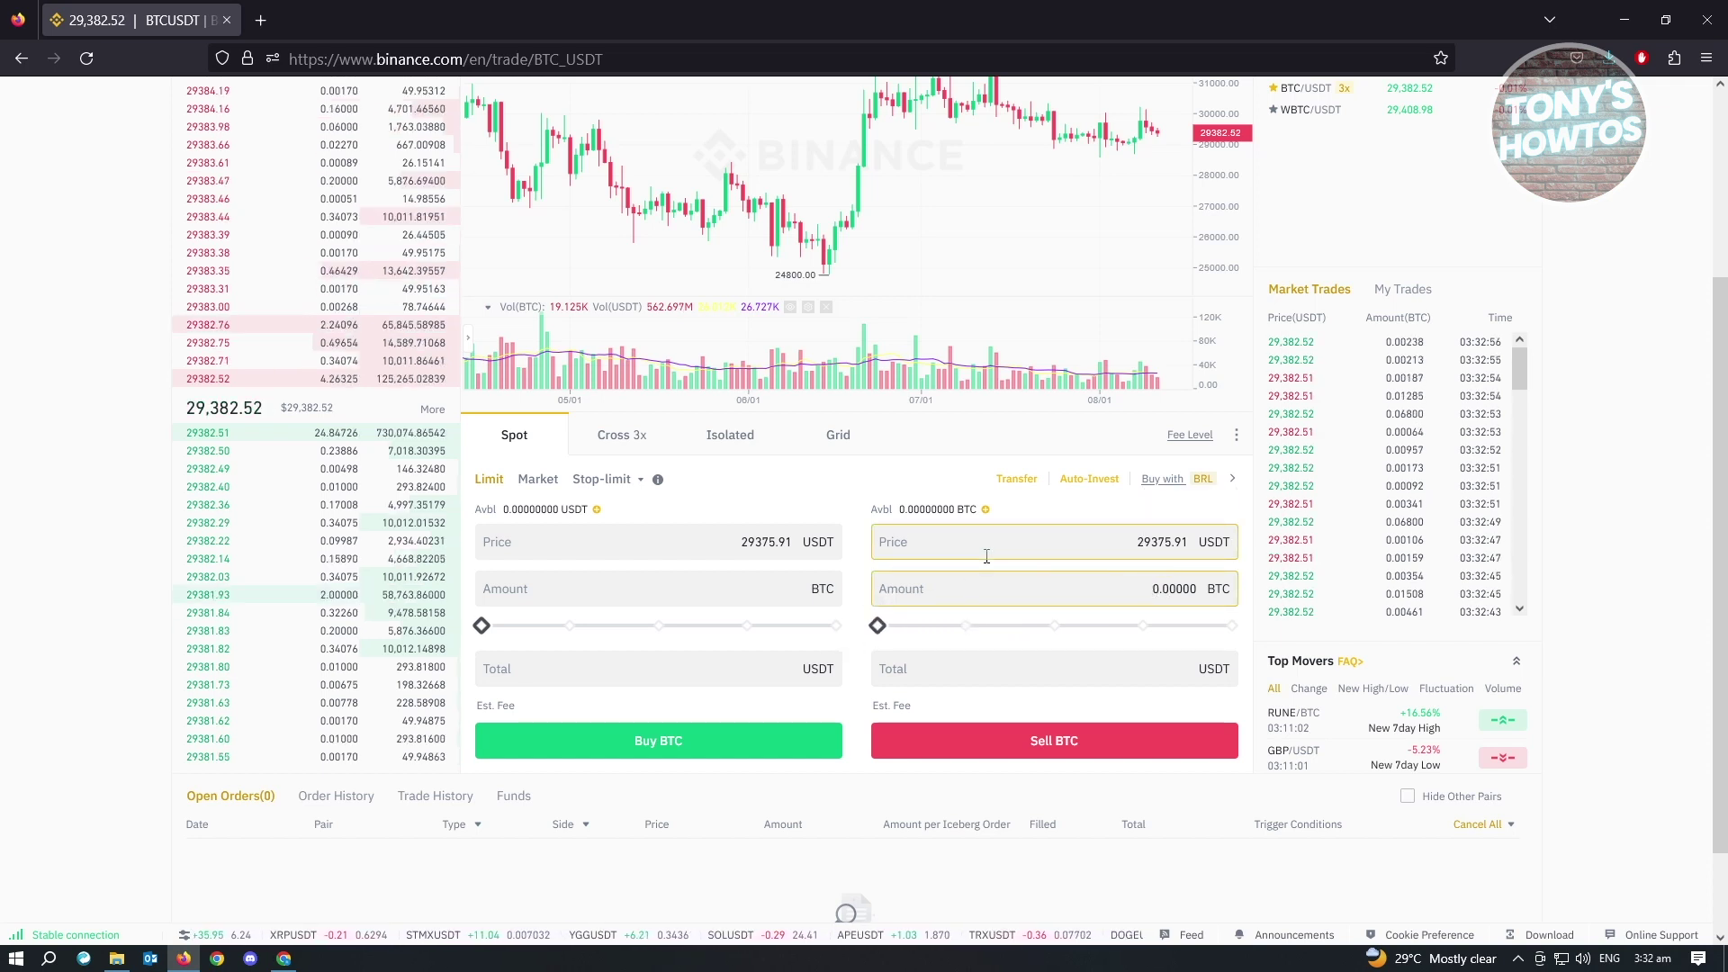
left_click(917, 550)
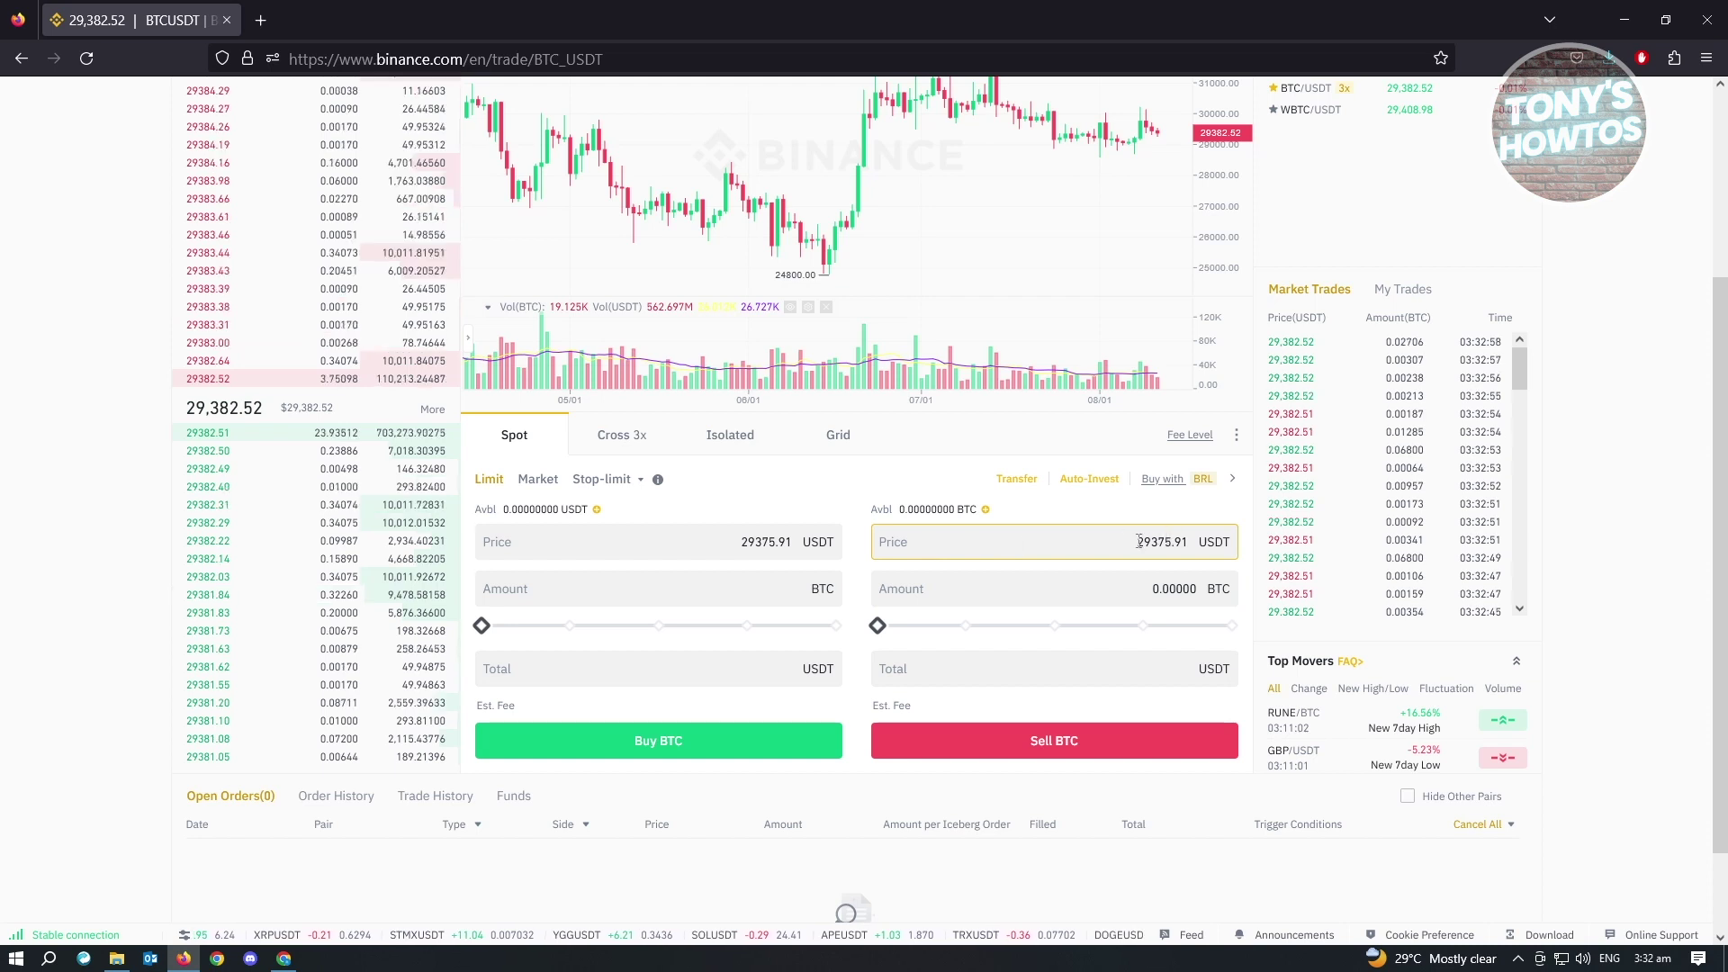
left_click(1138, 541)
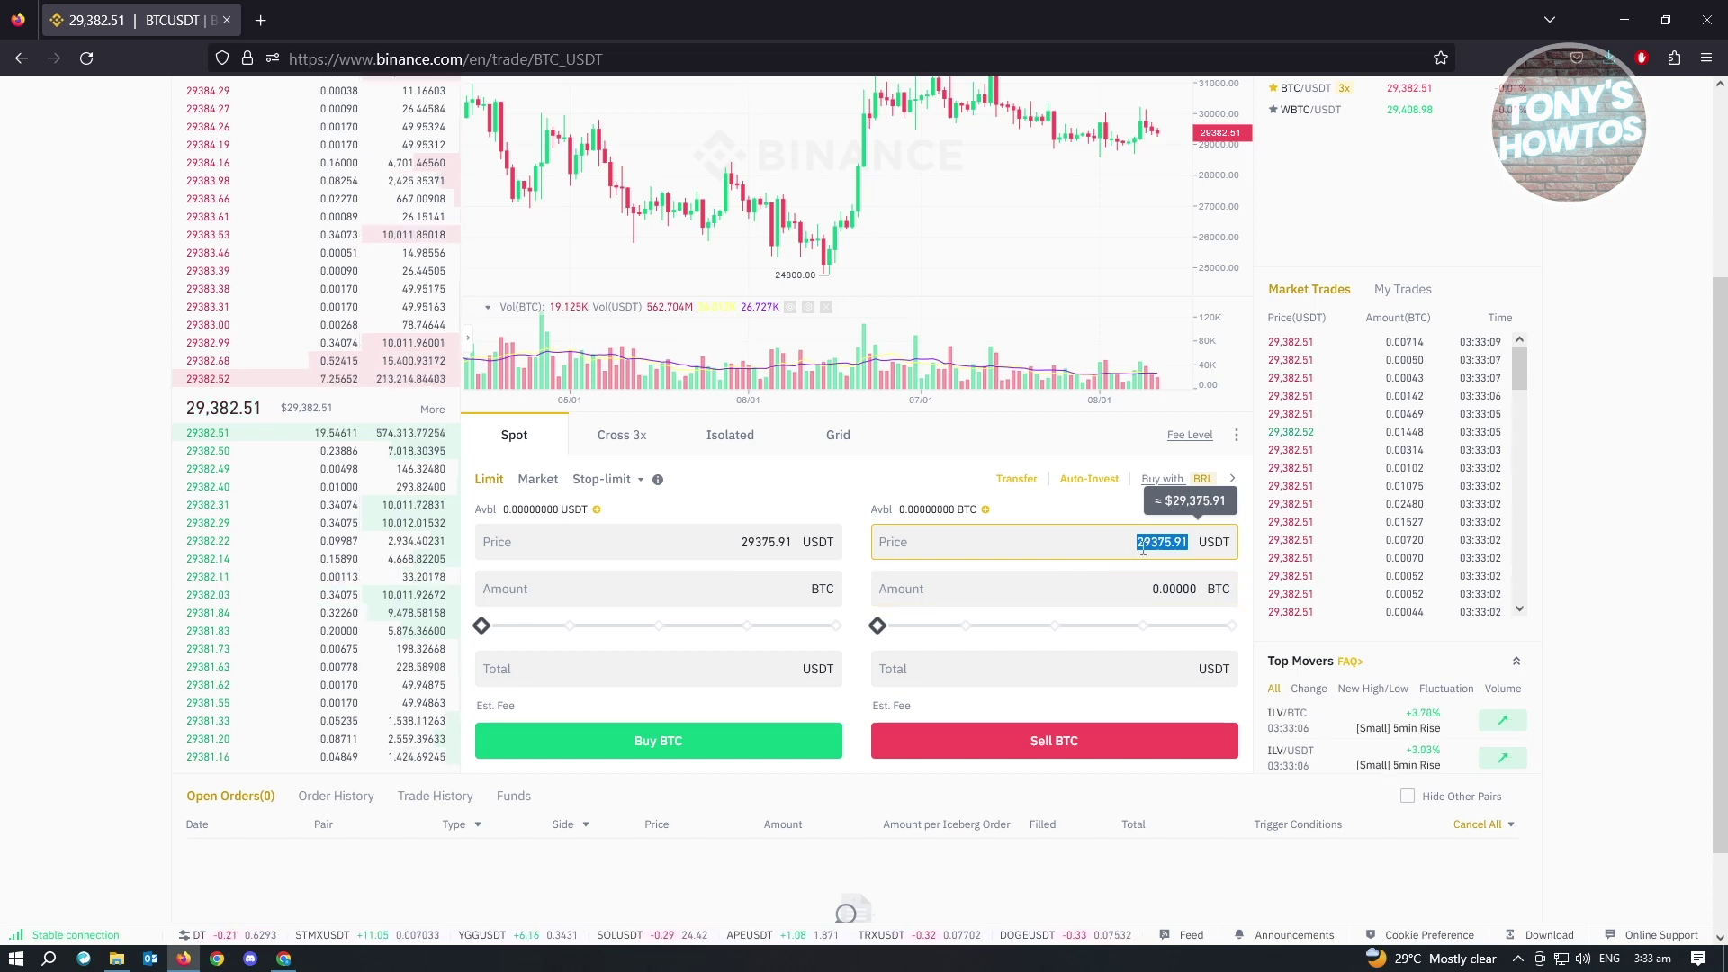
key("Up")
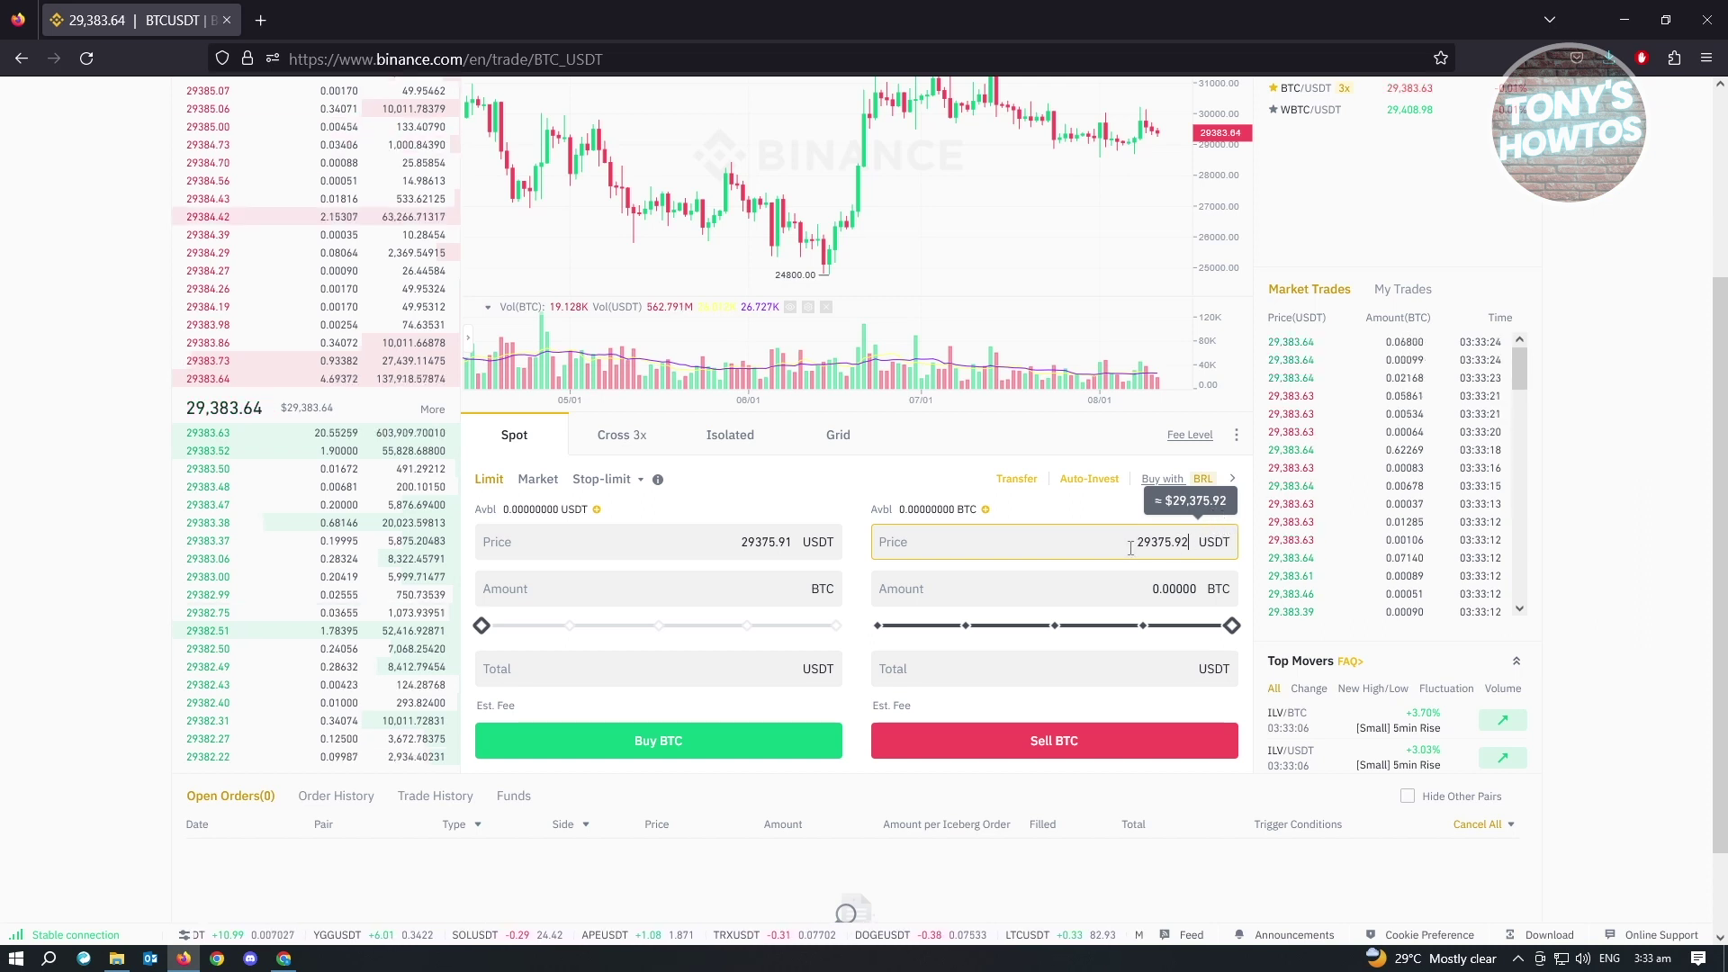
double_click(1228, 534)
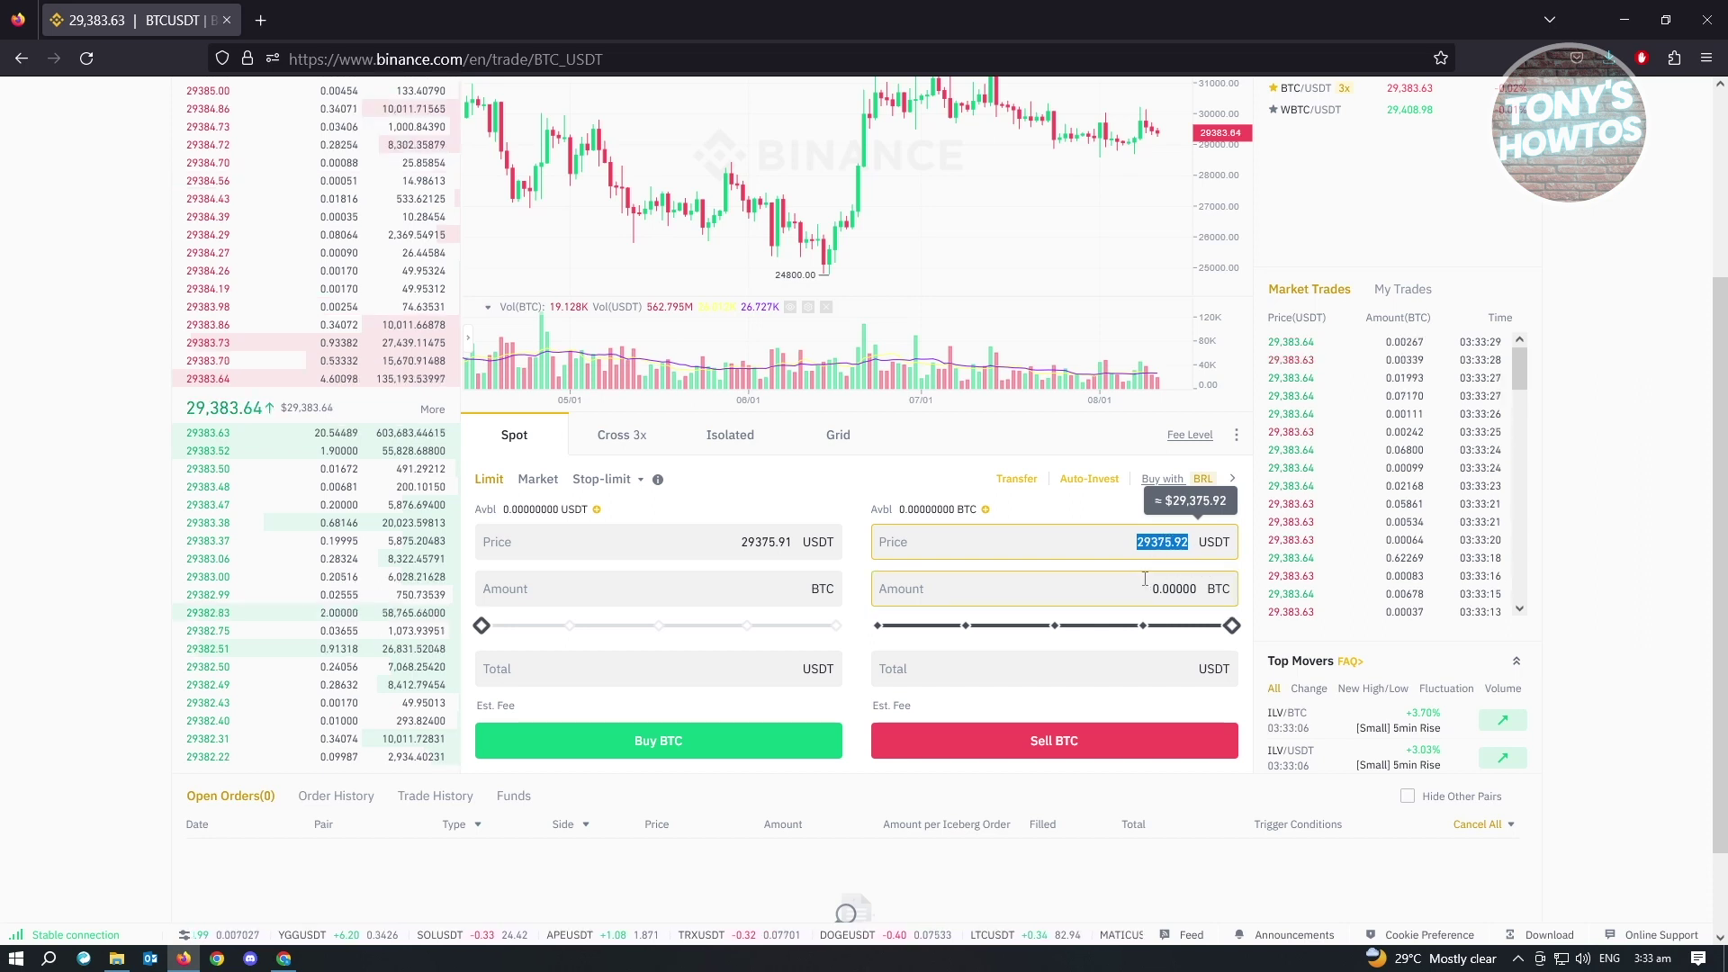
left_click(1229, 629)
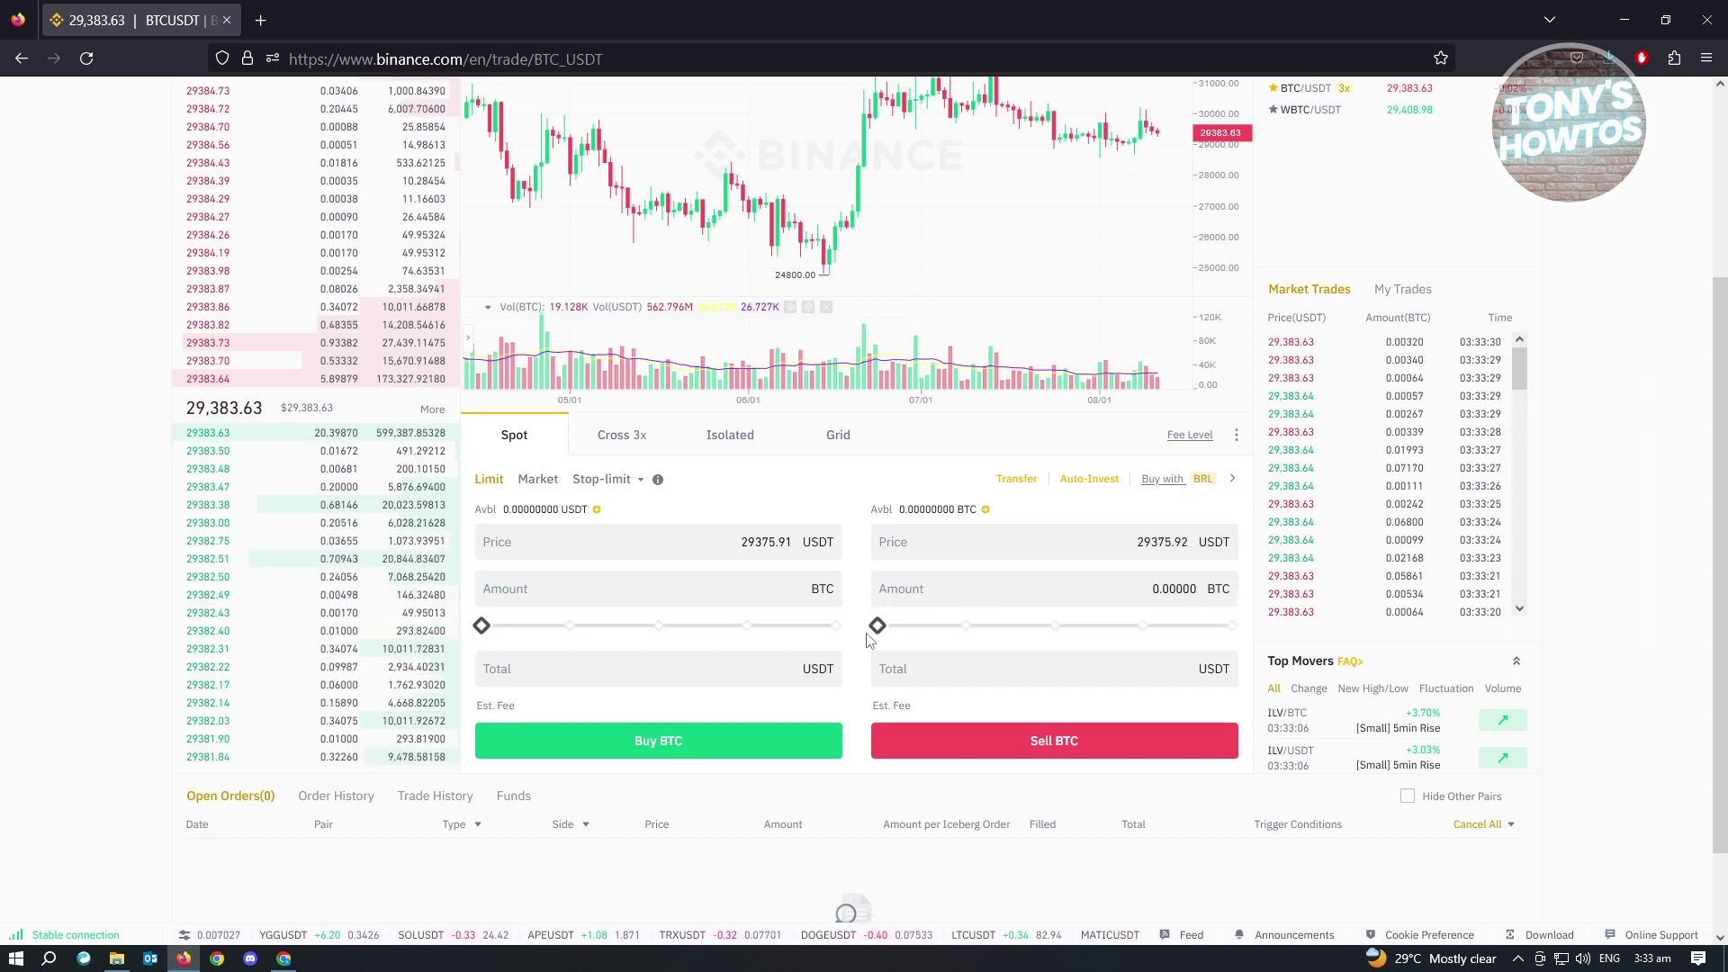
left_click(1189, 589)
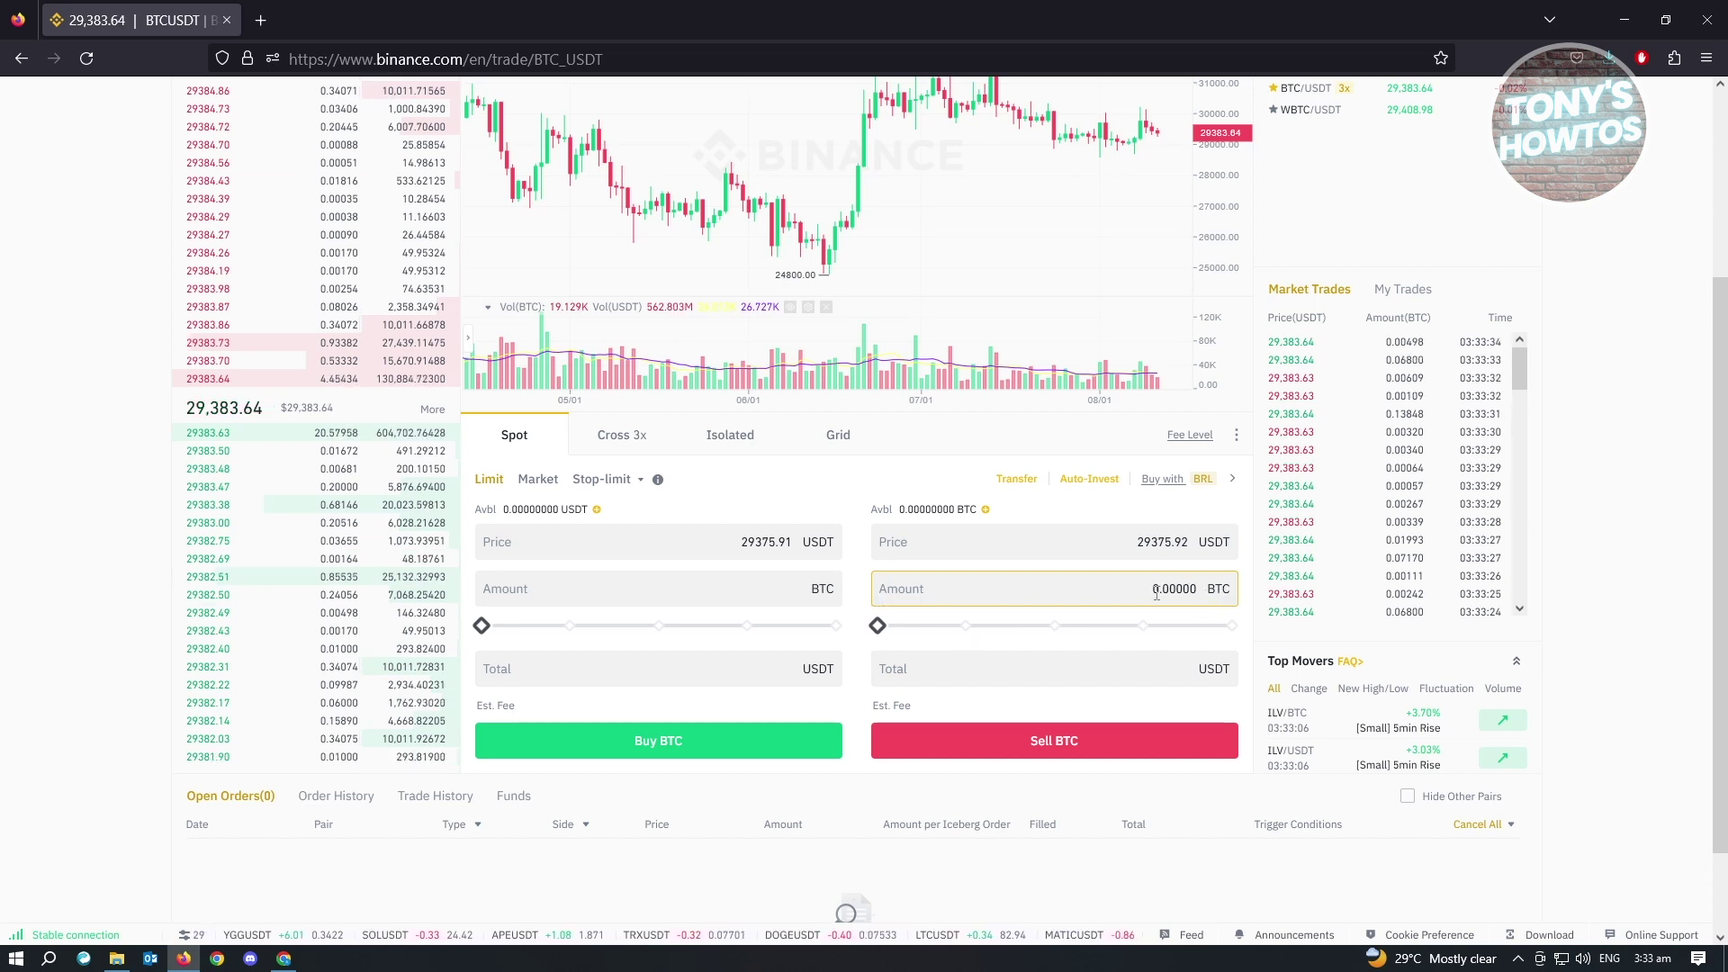
Enter a sell amount of 1 BTC, then review the 29375.92 USDT total and 22.03194 USDT fee.
left_click_drag(1154, 593, 1211, 591)
type("1")
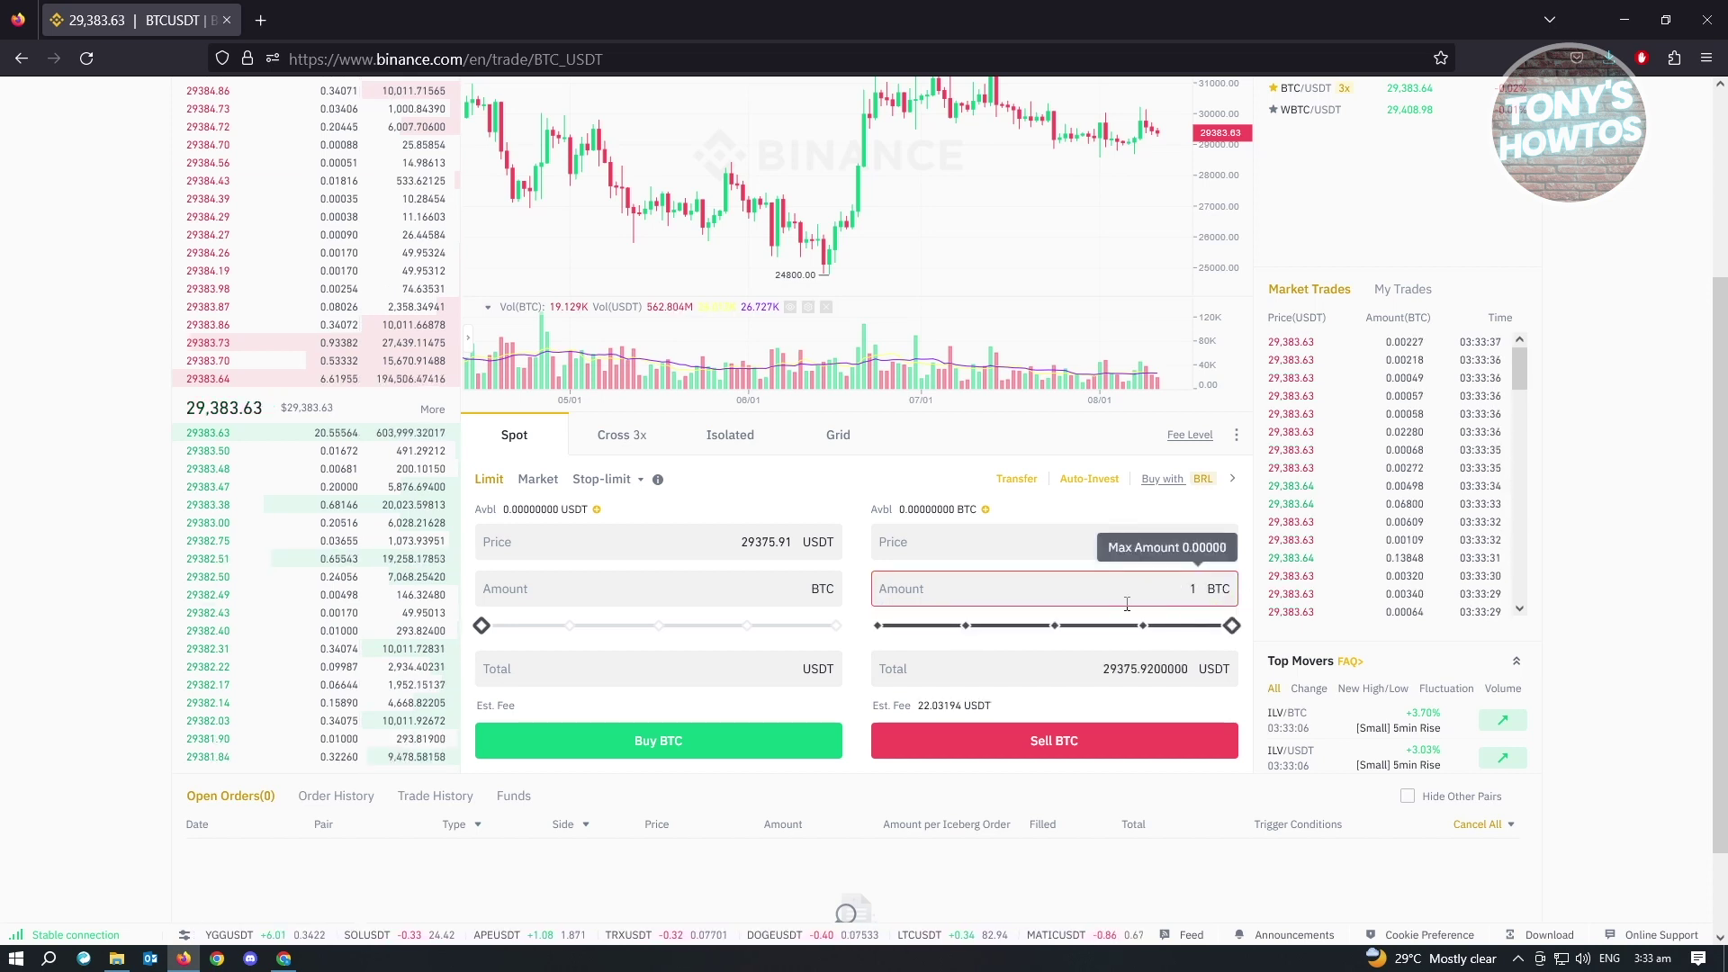
left_click_drag(1132, 541, 1187, 543)
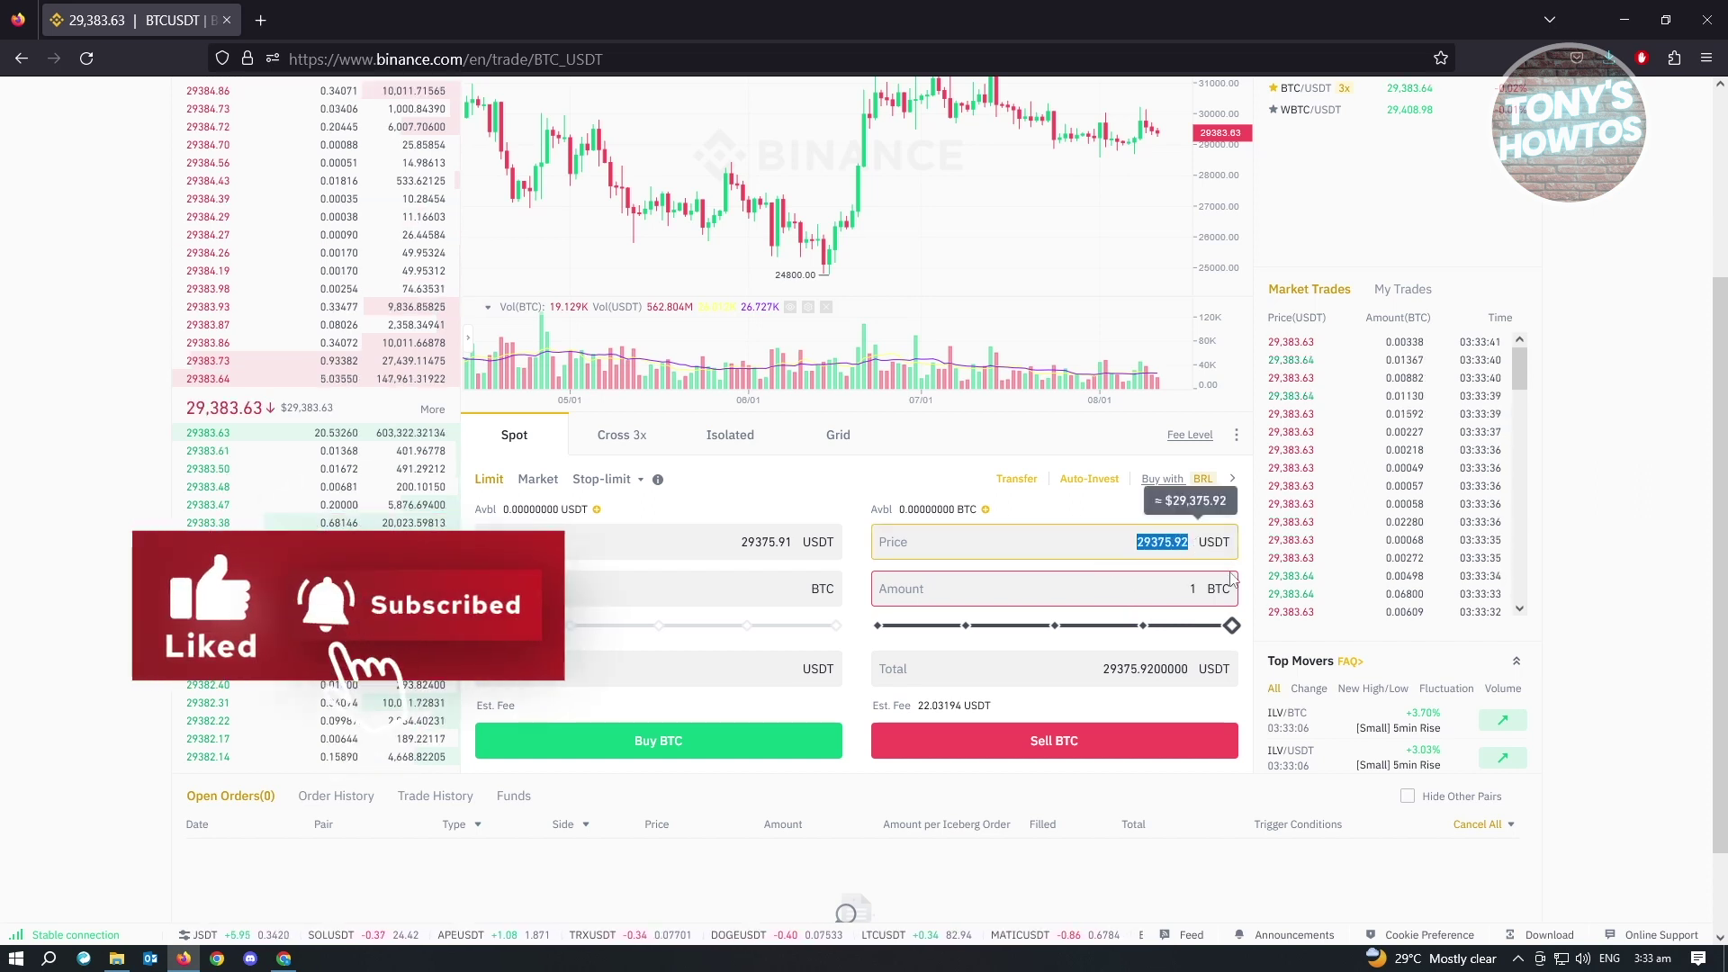
left_click_drag(1173, 582, 1221, 580)
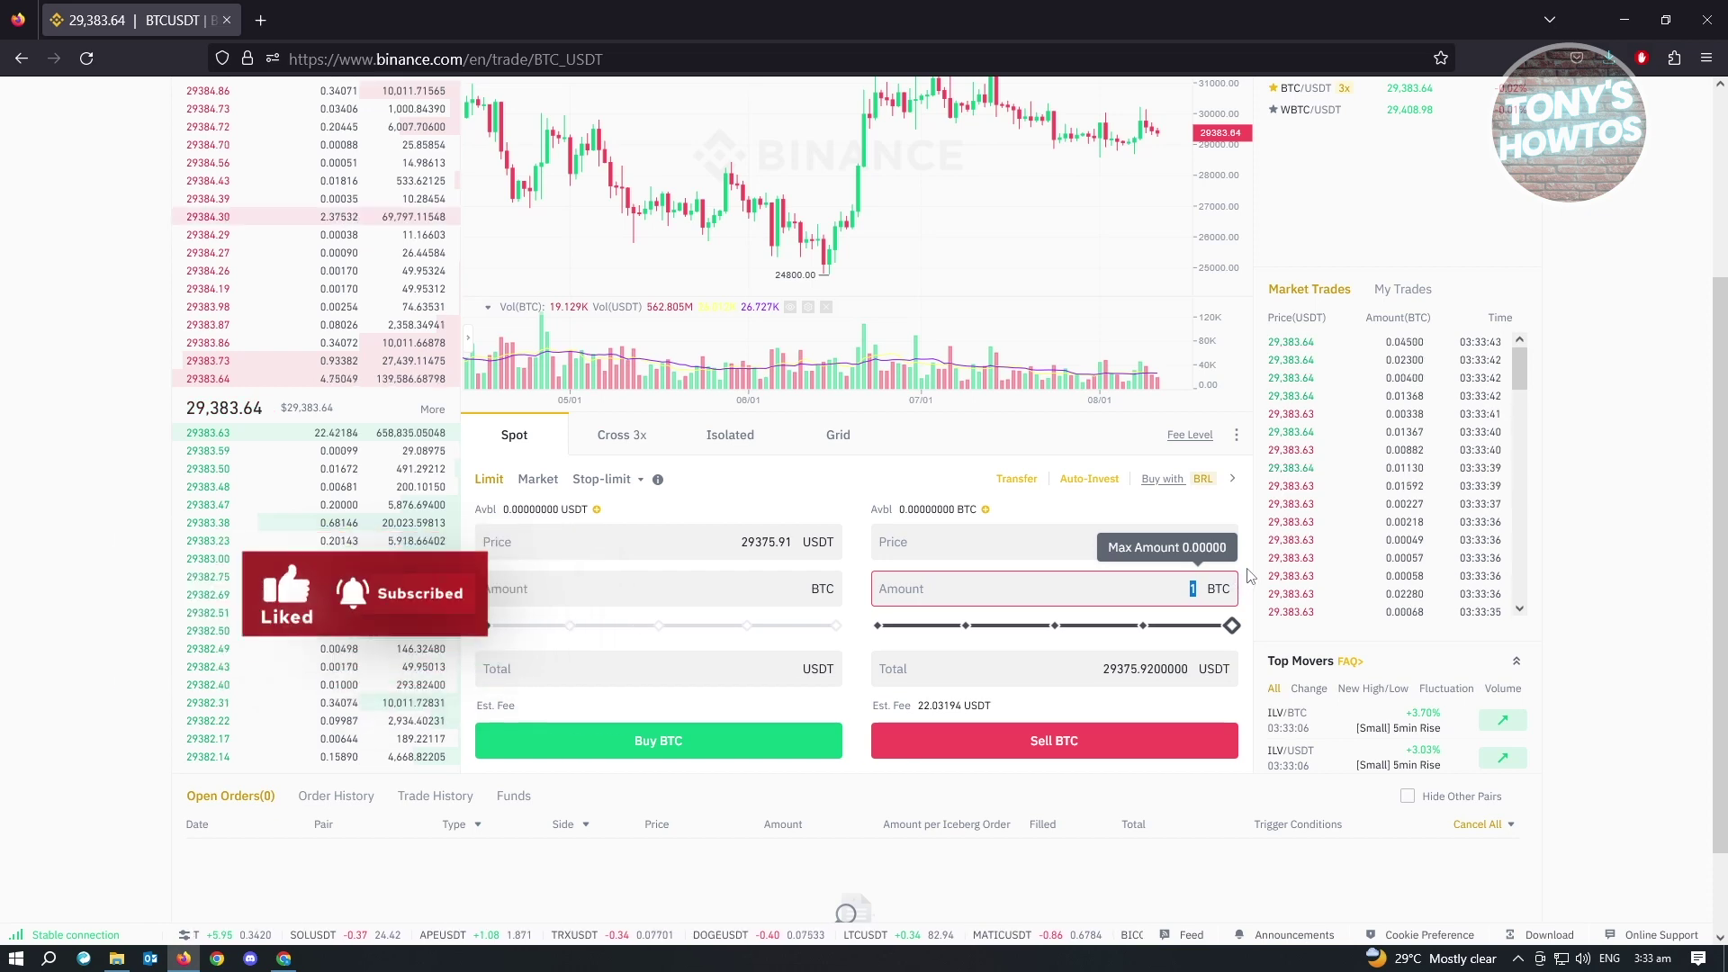
scroll(1231, 572, "up", 3)
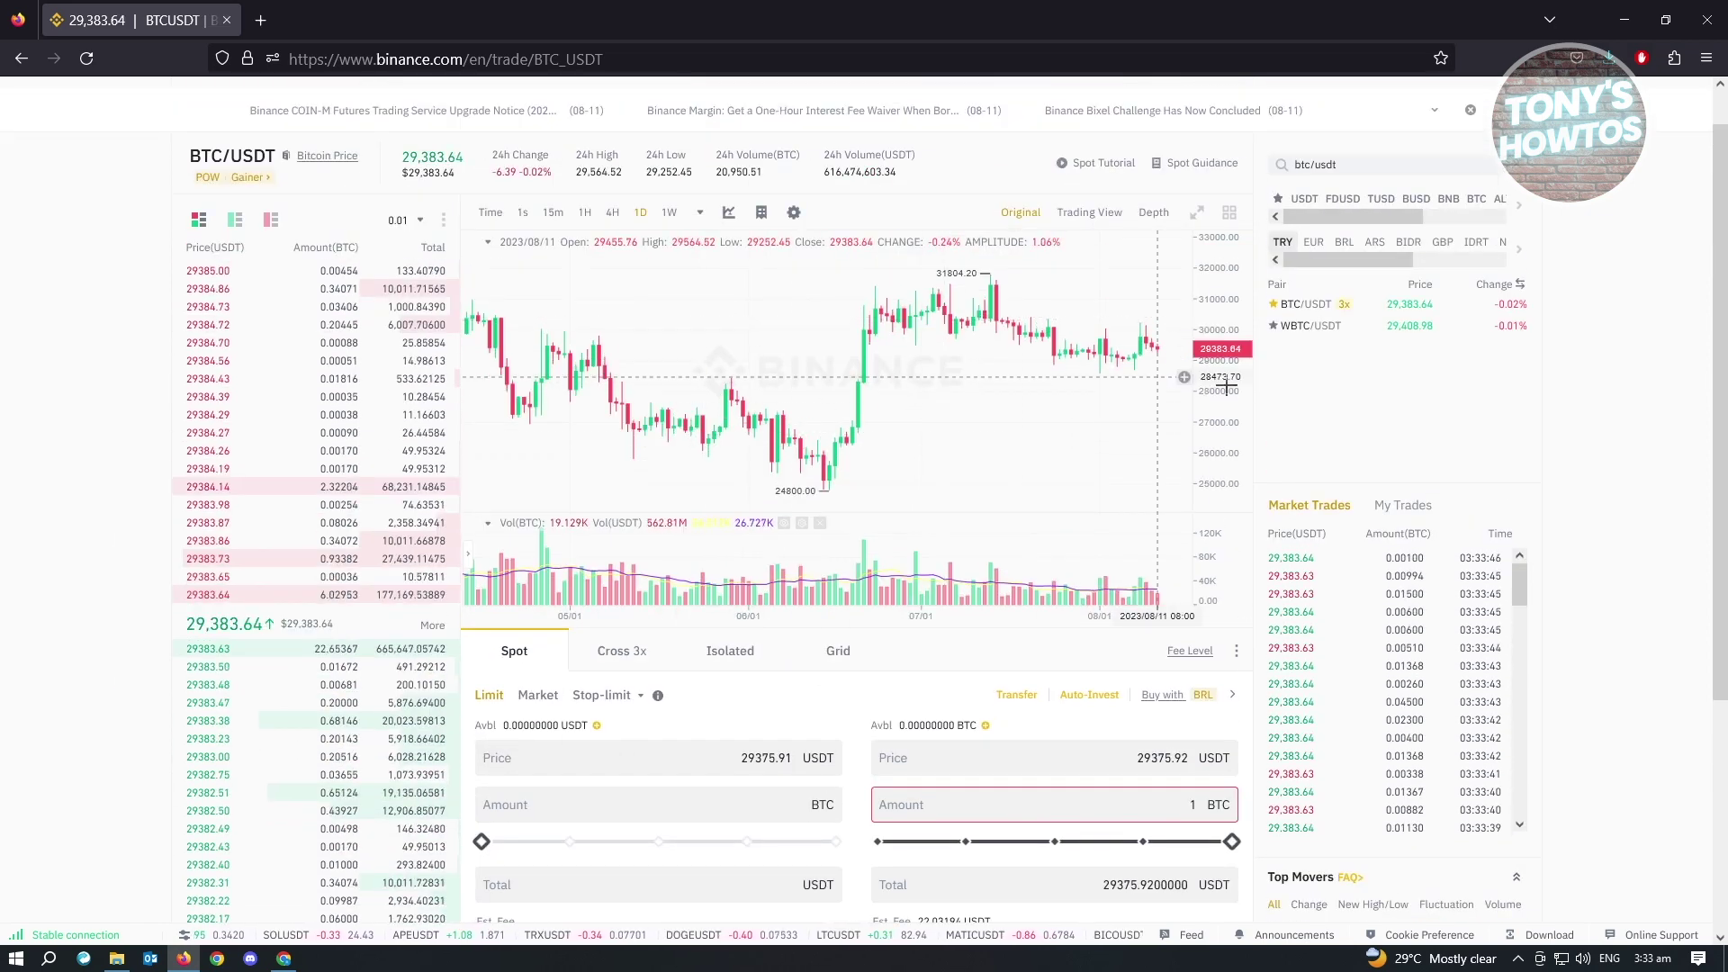
scroll(1252, 475, "down", 1)
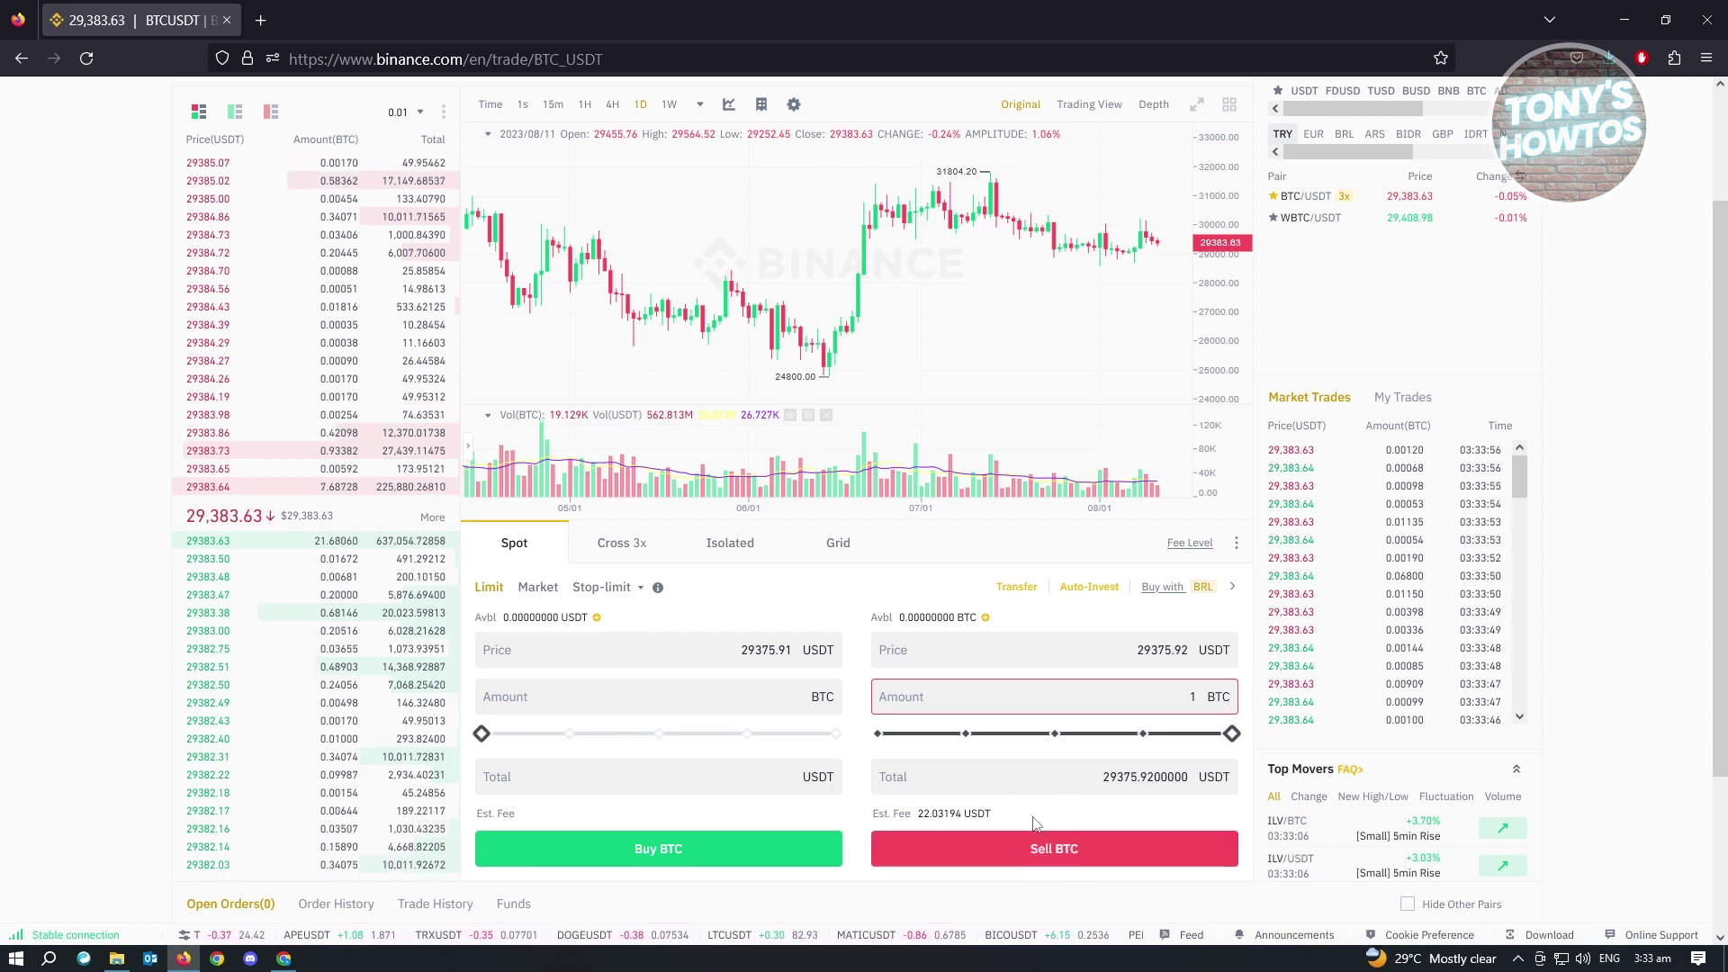
scroll(1057, 554, "up", 2)
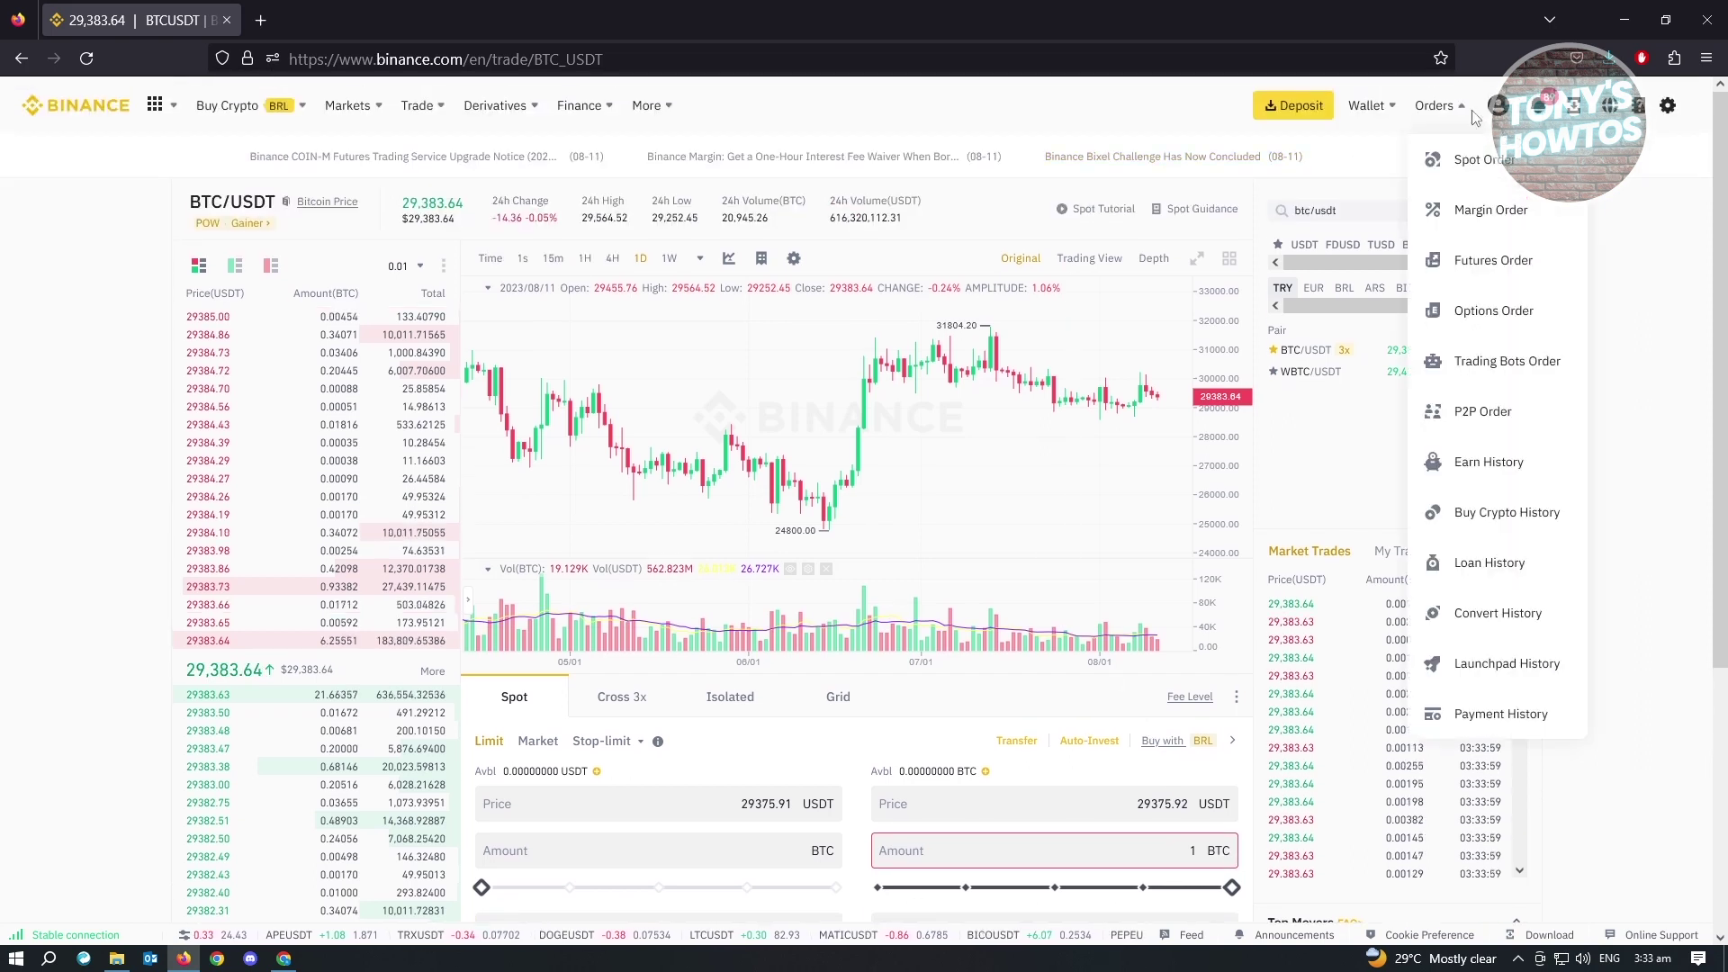
Leave the BTC/USDT trading page for the Fiat and Spot wallet balances.
mouse_move(1396, 120)
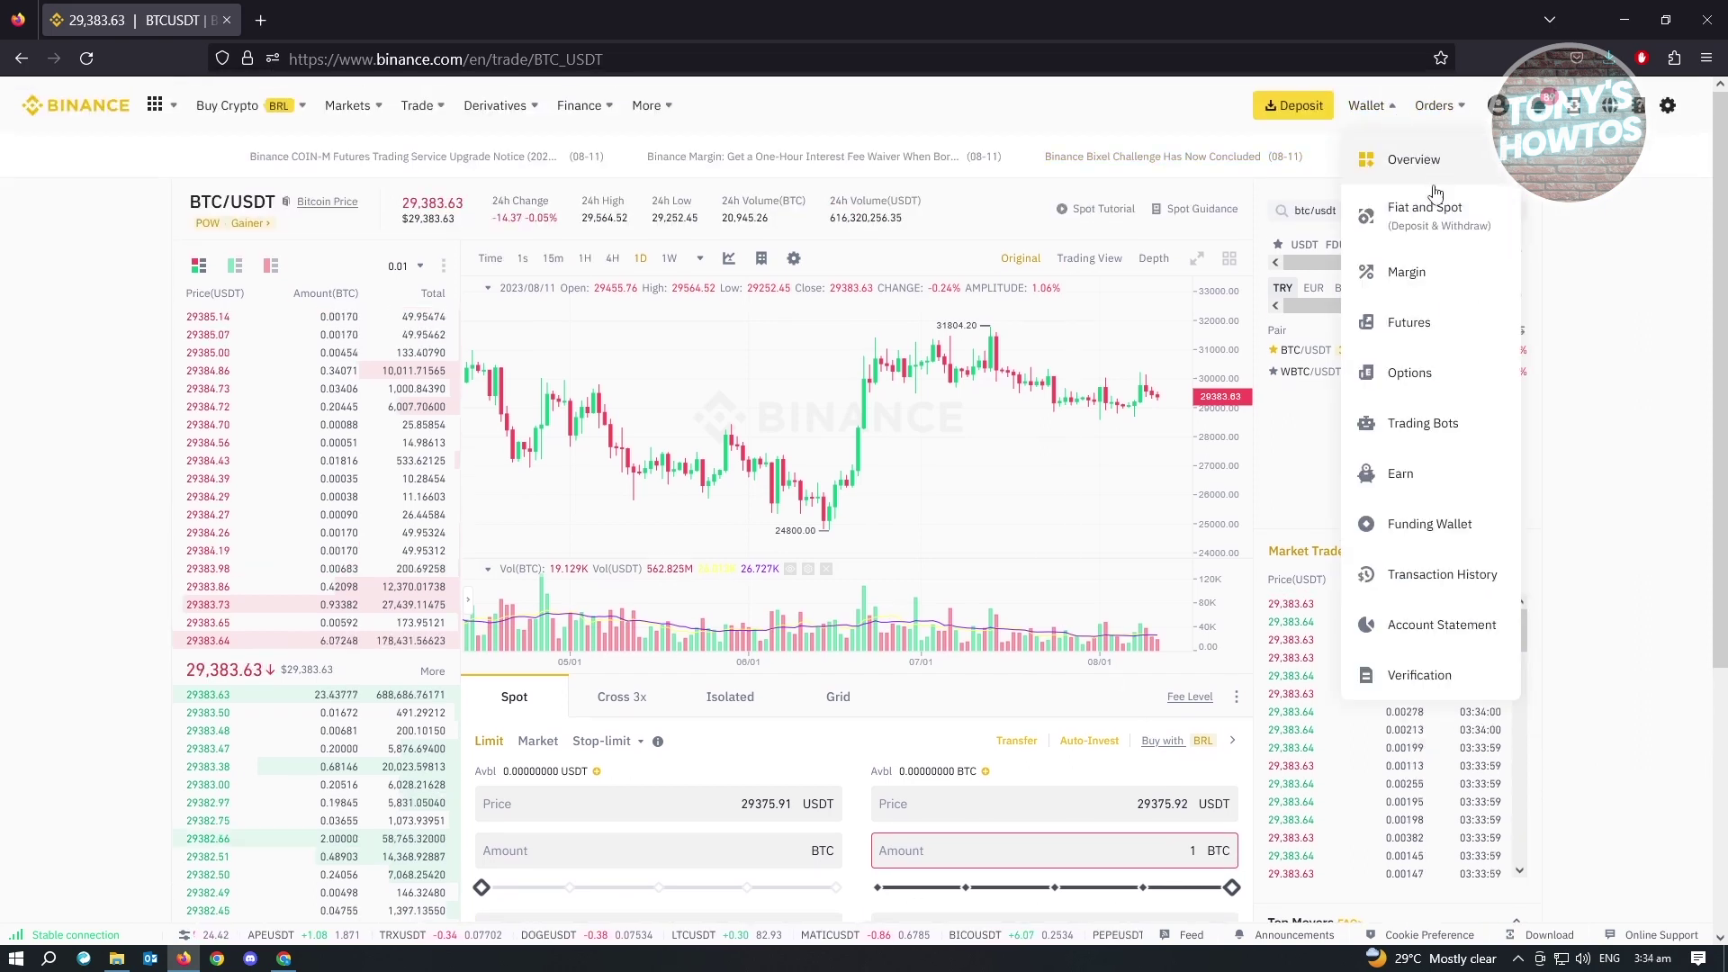
left_click(1430, 224)
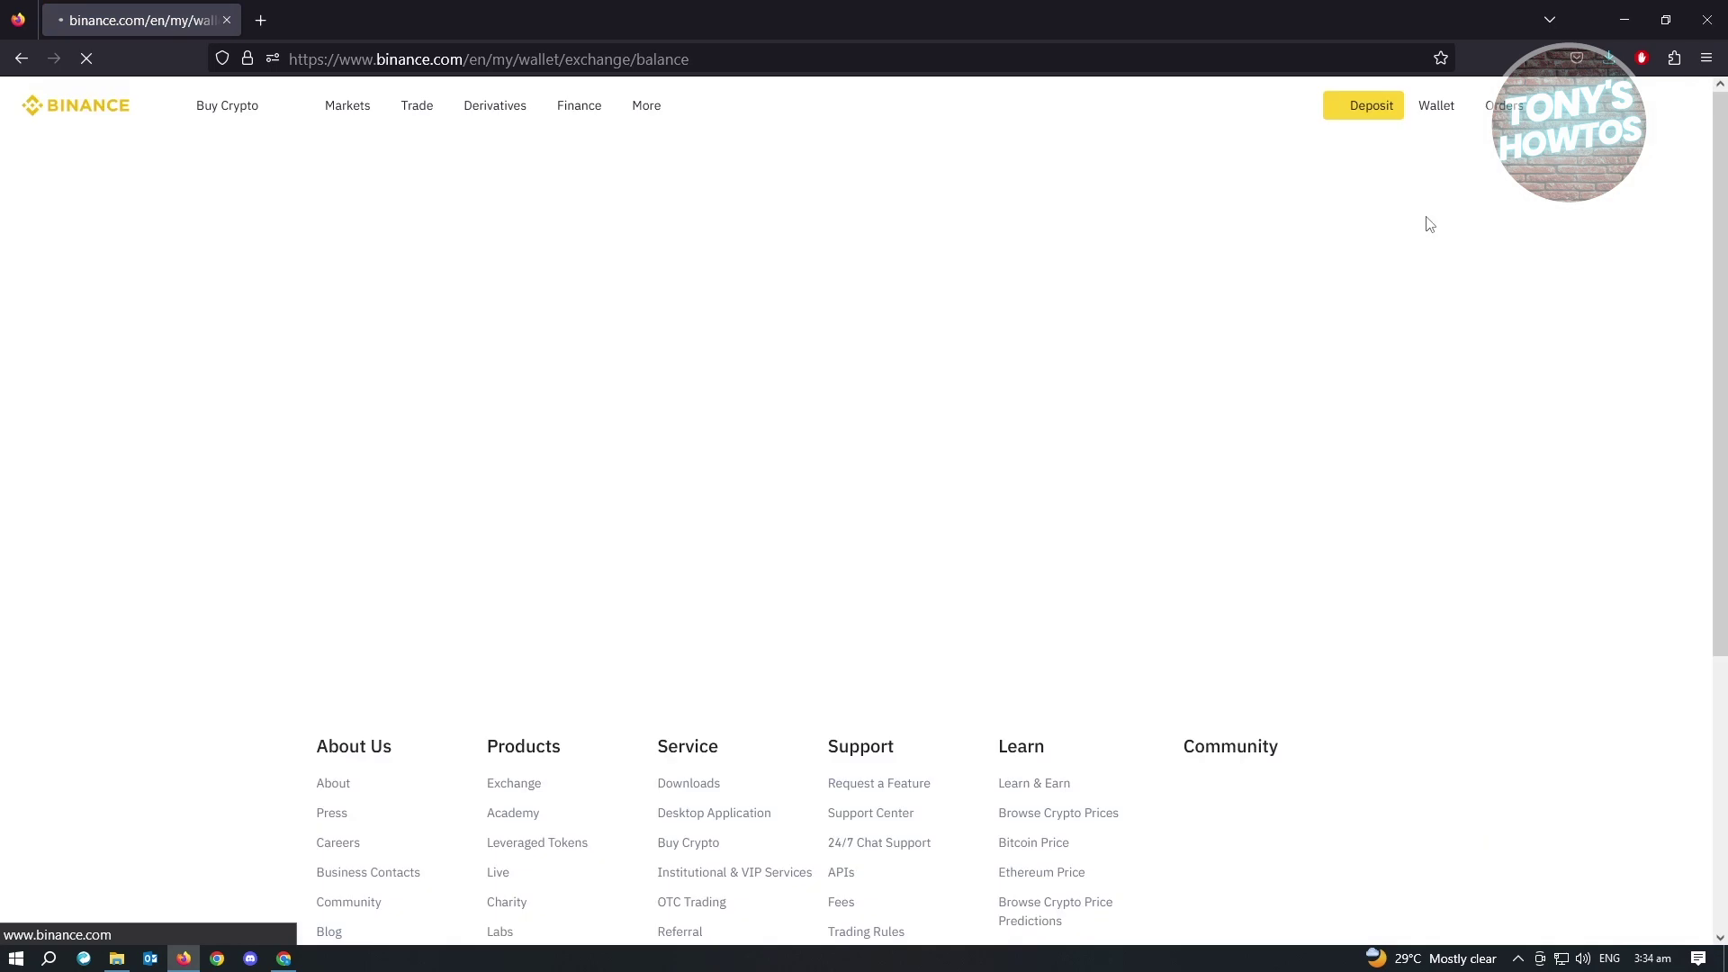